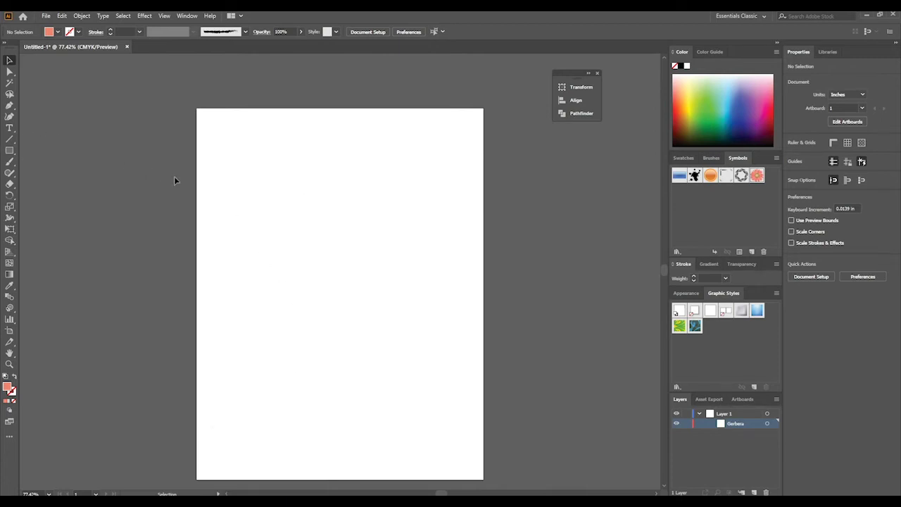
- Place a Gerbera symbol instance on the artboard, about 3.53 × 3.51 in
{"action": "left_click_drag", "start_coordinate": [760, 176], "coordinate": [476, 238]}
{"action": "left_click_drag", "start_coordinate": [304, 217], "coordinate": [346, 273]}
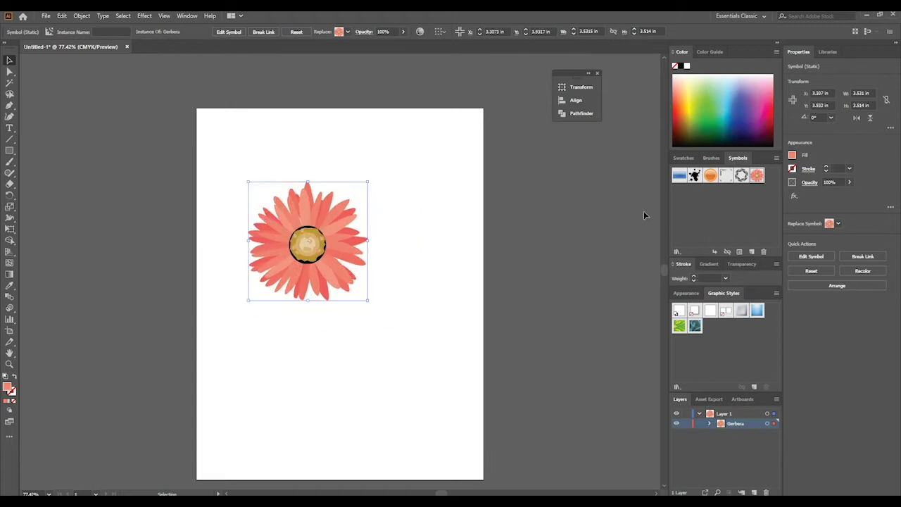
{"action": "left_click", "coordinate": [727, 251]}
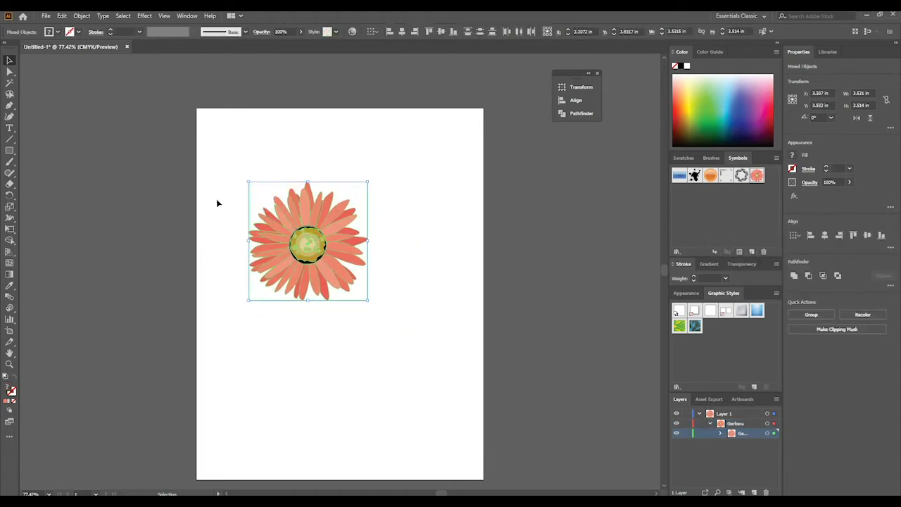
{"action": "left_click", "coordinate": [177, 204]}
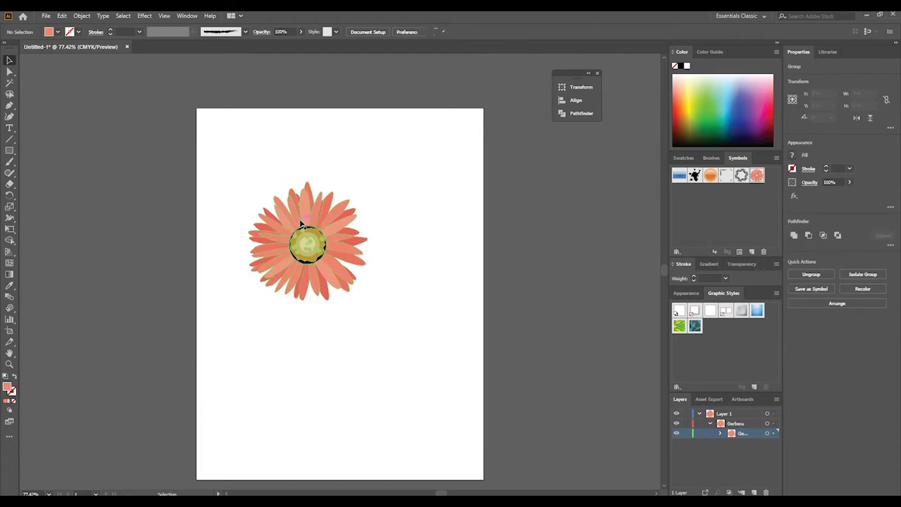
{"action": "double_click", "coordinate": [301, 224]}
{"action": "left_click", "coordinate": [320, 217]}
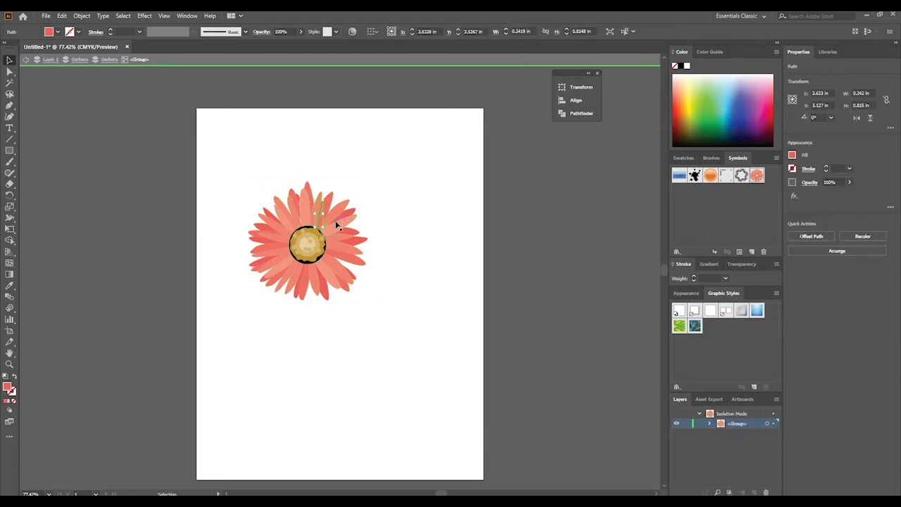
{"action": "left_click", "coordinate": [319, 286]}
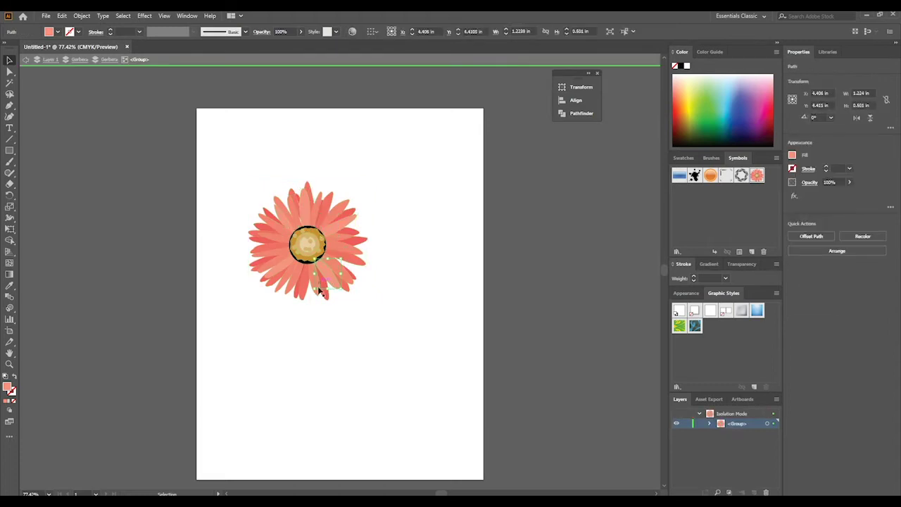
{"action": "double_click", "coordinate": [9, 386]}
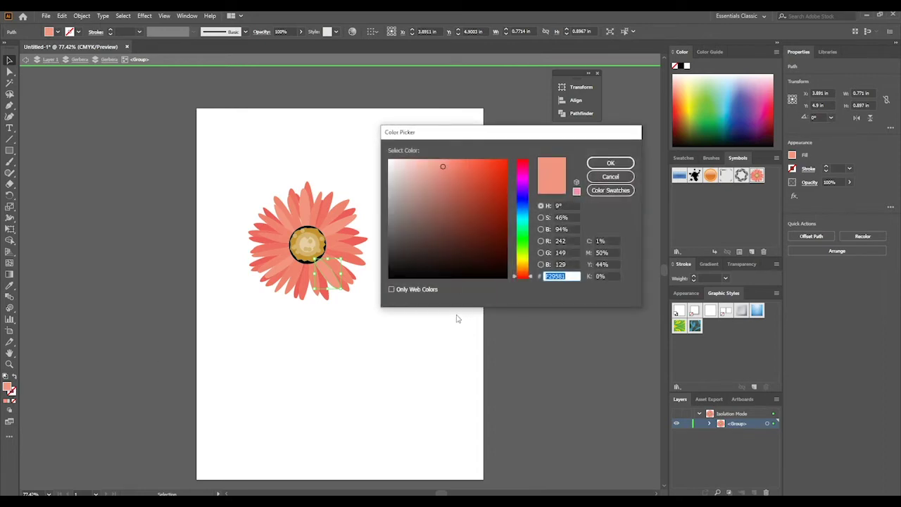
{"action": "left_click", "coordinate": [526, 167]}
{"action": "left_click", "coordinate": [495, 204]}
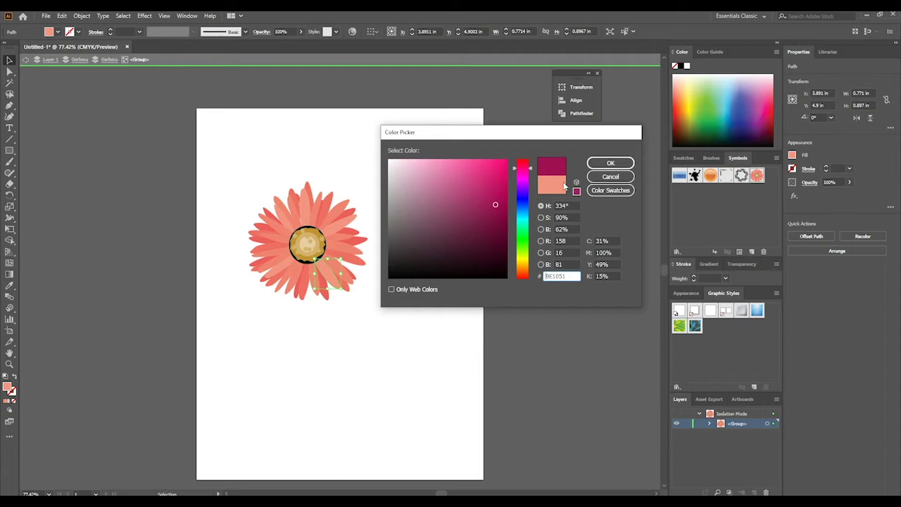
{"action": "left_click", "coordinate": [620, 162]}
{"action": "double_click", "coordinate": [429, 232]}
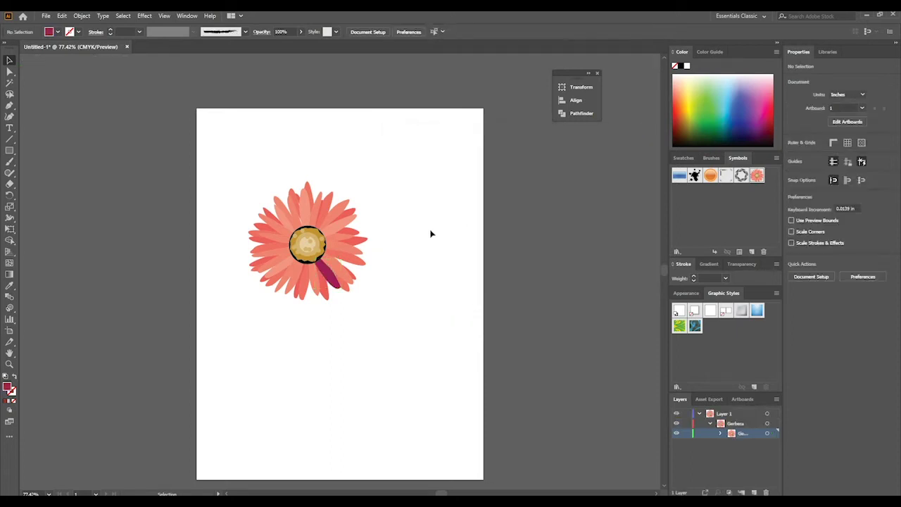
{"action": "double_click", "coordinate": [352, 271]}
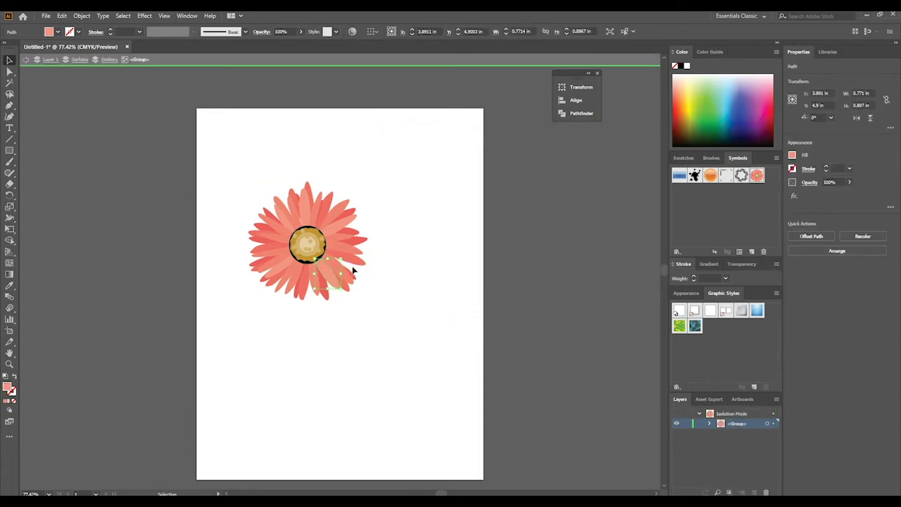
{"action": "double_click", "coordinate": [239, 164]}
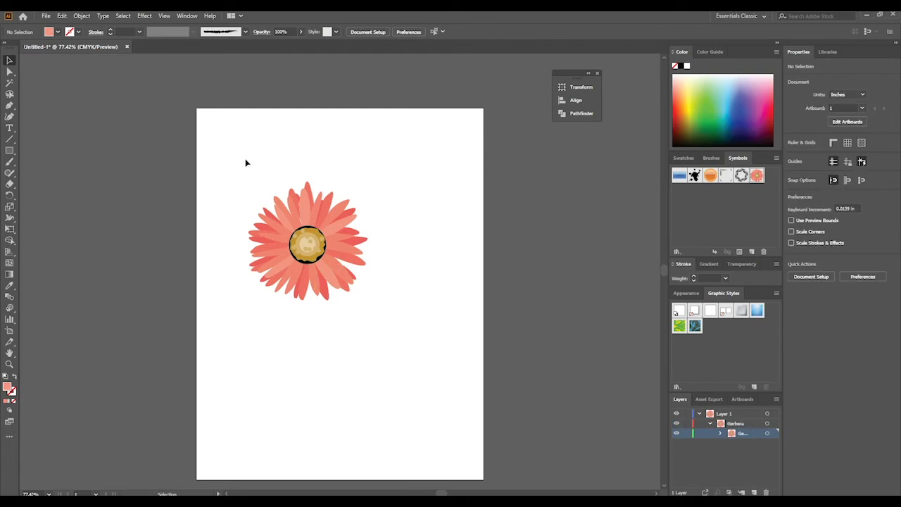
{"action": "left_click_drag", "start_coordinate": [245, 158], "coordinate": [394, 307]}
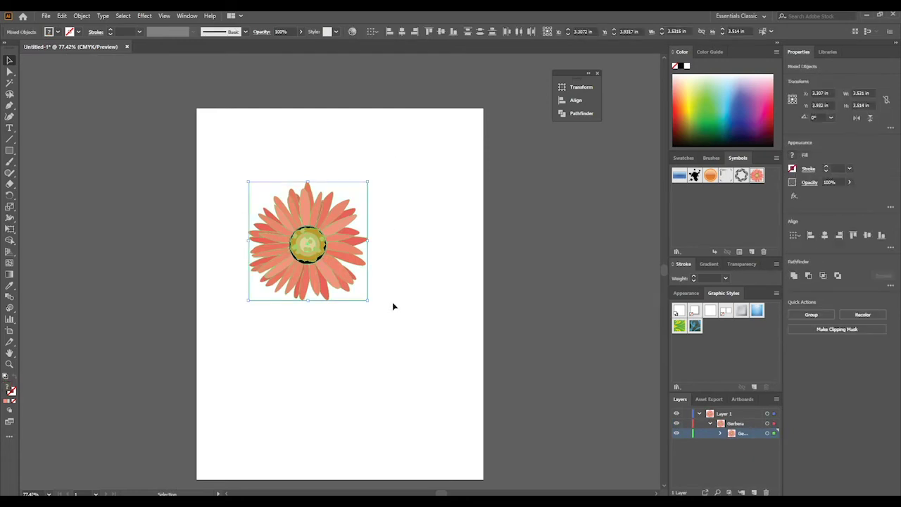
- Delete the flower from the artboard and open the Nature symbol library
{"action": "key", "text": "Delete"}
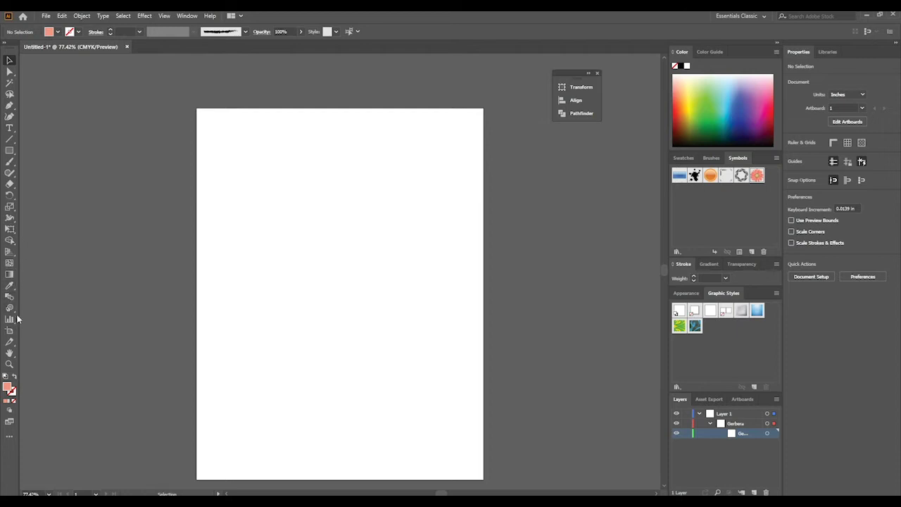
{"action": "left_click_drag", "start_coordinate": [10, 307], "coordinate": [39, 310]}
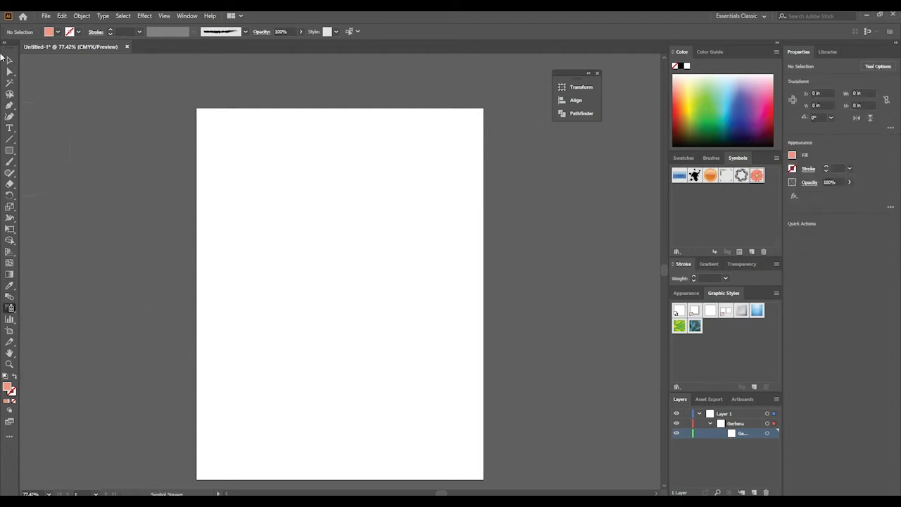
{"action": "left_click", "coordinate": [776, 159]}
{"action": "mouse_move", "coordinate": [808, 346]}
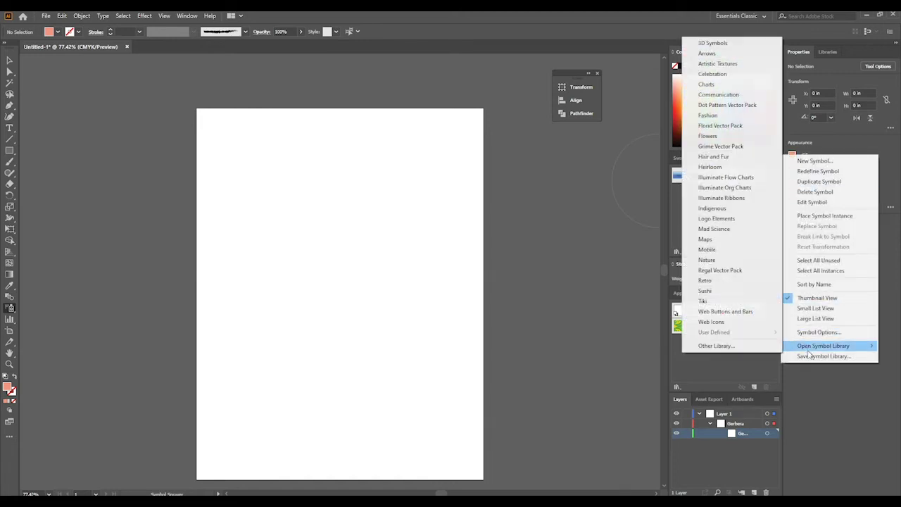
{"action": "left_click", "coordinate": [731, 262]}
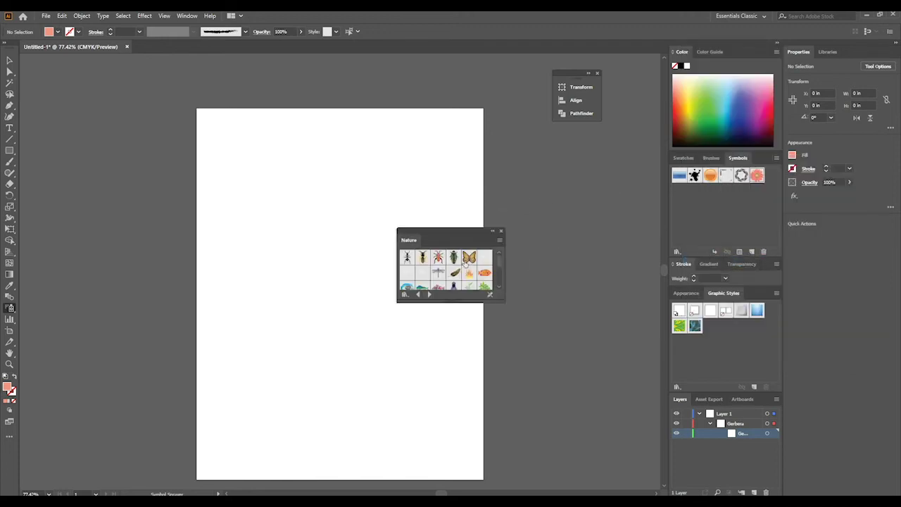
- Add the Nature library's butterfly to the document symbols, close the library, and delete the placed instance
{"action": "mouse_move", "coordinate": [459, 259]}
{"action": "left_mouse_down"}
{"action": "mouse_move", "coordinate": [472, 267]}
{"action": "mouse_move", "coordinate": [292, 227]}
{"action": "mouse_move", "coordinate": [268, 212]}
{"action": "left_mouse_up"}
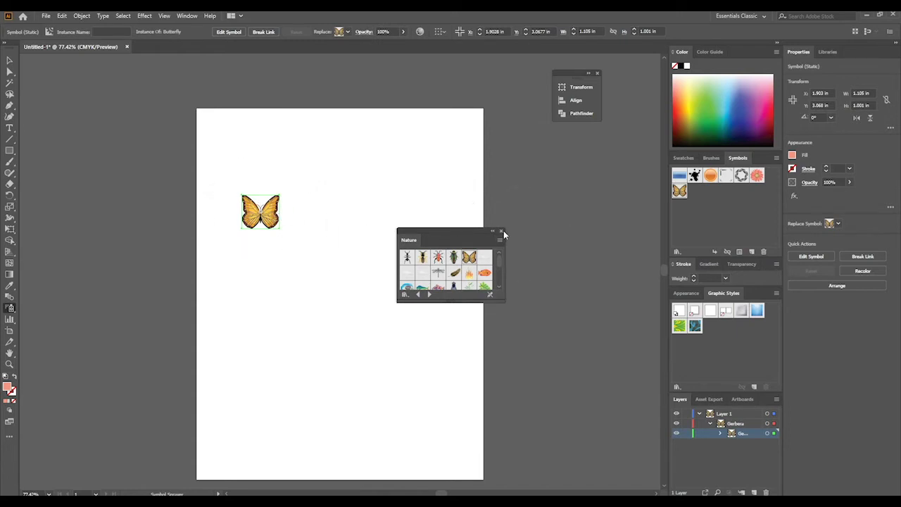
{"action": "left_click_drag", "start_coordinate": [450, 229], "coordinate": [659, 202]}
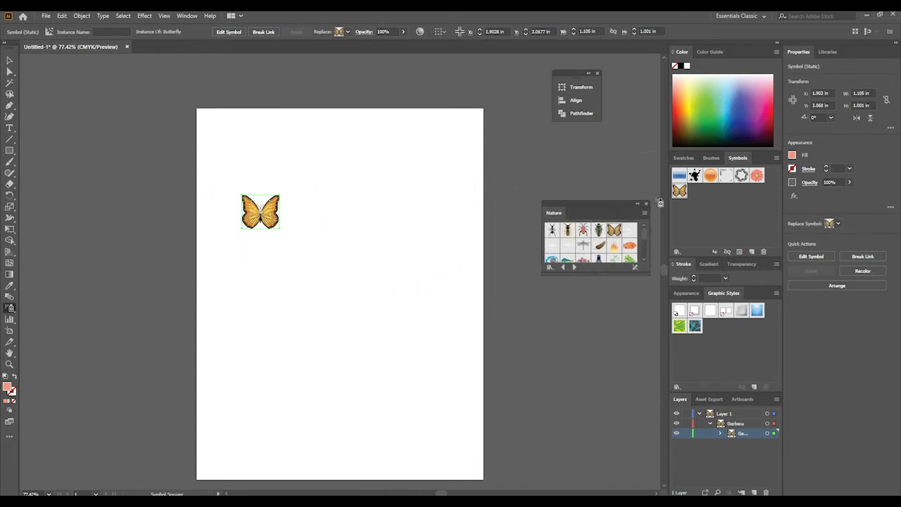
{"action": "left_click", "coordinate": [644, 204]}
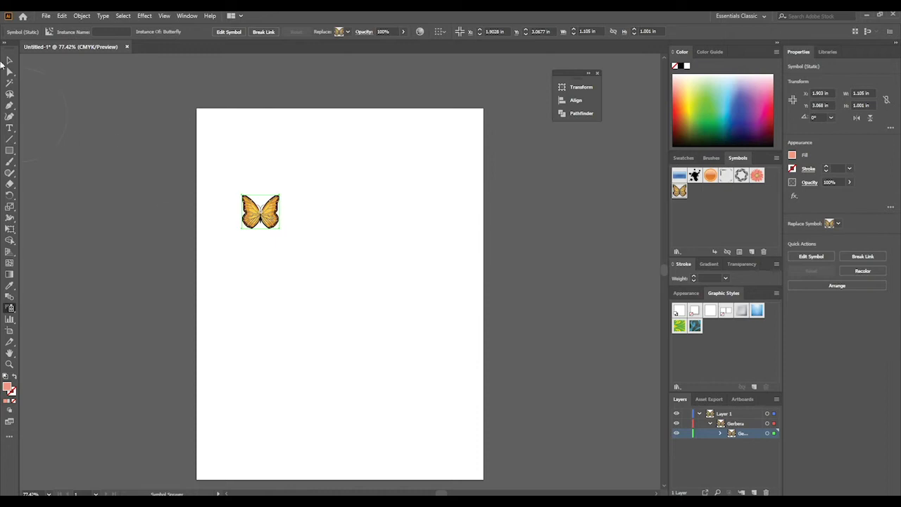
{"action": "left_click", "coordinate": [9, 61]}
{"action": "key", "text": "Delete"}
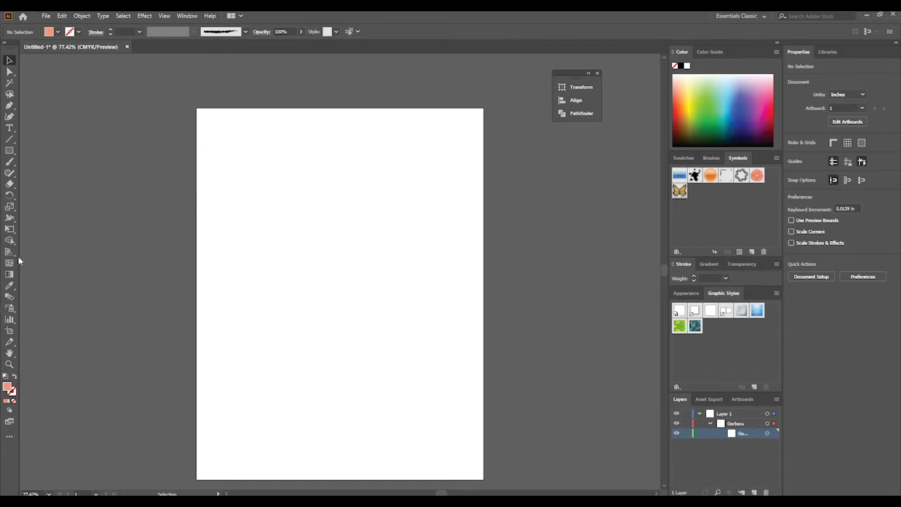
- Spray butterflies in three passes along the artboard top, forming an 11.1 × 4.64 in set
{"action": "left_click", "coordinate": [10, 310]}
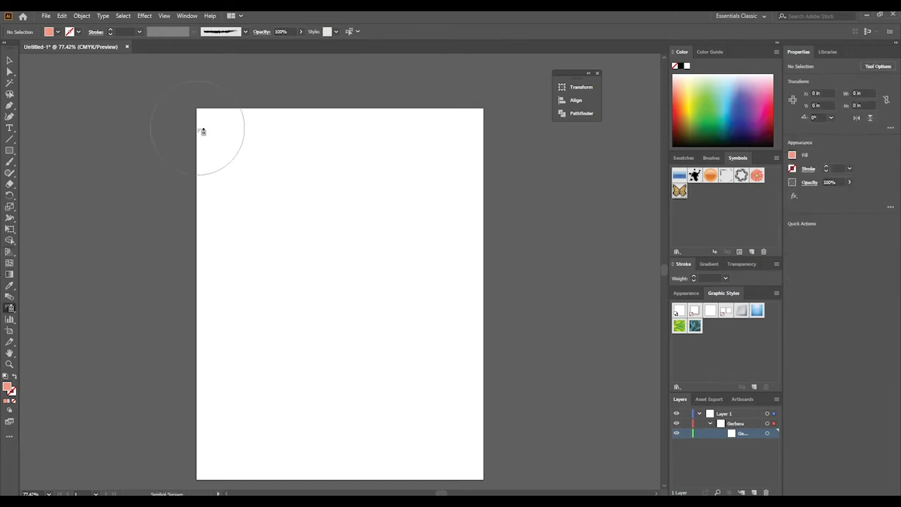
{"action": "mouse_move", "coordinate": [201, 129]}
{"action": "left_mouse_down"}
{"action": "mouse_move", "coordinate": [249, 120]}
{"action": "mouse_move", "coordinate": [308, 132]}
{"action": "mouse_move", "coordinate": [312, 141]}
{"action": "mouse_move", "coordinate": [371, 145]}
{"action": "mouse_move", "coordinate": [475, 129]}
{"action": "mouse_move", "coordinate": [374, 121]}
{"action": "mouse_move", "coordinate": [451, 120]}
{"action": "mouse_move", "coordinate": [383, 186]}
{"action": "mouse_move", "coordinate": [456, 185]}
{"action": "mouse_move", "coordinate": [366, 177]}
{"action": "mouse_move", "coordinate": [435, 177]}
{"action": "mouse_move", "coordinate": [380, 197]}
{"action": "mouse_move", "coordinate": [184, 168]}
{"action": "mouse_move", "coordinate": [239, 144]}
{"action": "mouse_move", "coordinate": [281, 164]}
{"action": "left_mouse_up"}
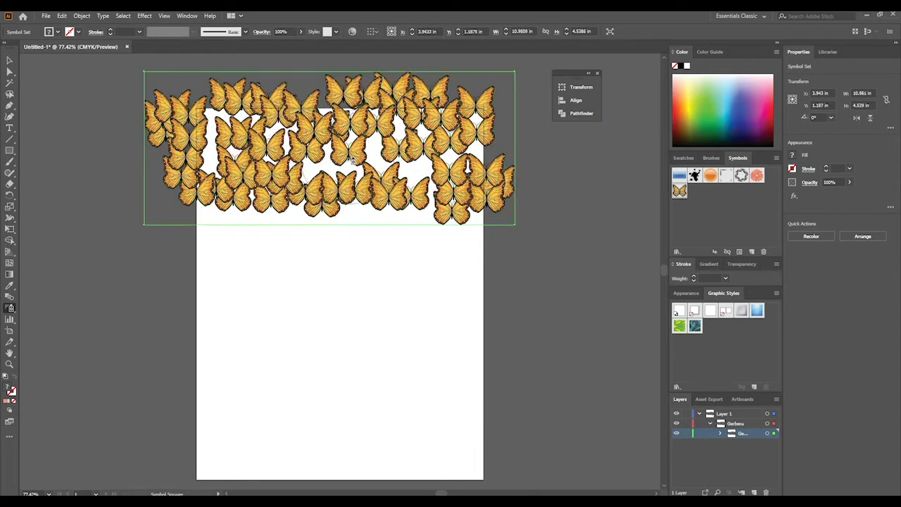
{"action": "mouse_move", "coordinate": [351, 161]}
{"action": "left_mouse_down"}
{"action": "mouse_move", "coordinate": [356, 250]}
{"action": "mouse_move", "coordinate": [375, 296]}
{"action": "mouse_move", "coordinate": [390, 198]}
{"action": "mouse_move", "coordinate": [384, 159]}
{"action": "left_mouse_up"}
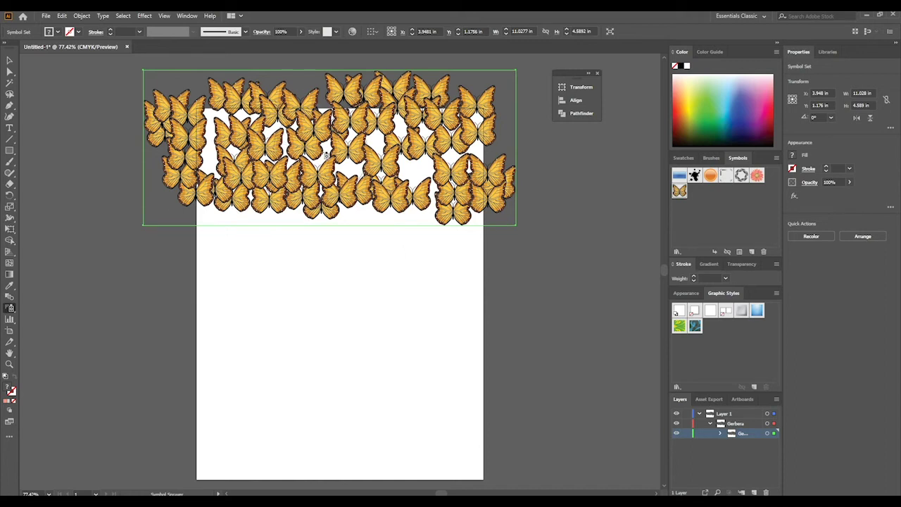
{"action": "mouse_move", "coordinate": [326, 153]}
{"action": "left_mouse_down"}
{"action": "mouse_move", "coordinate": [453, 157]}
{"action": "mouse_move", "coordinate": [210, 155]}
{"action": "mouse_move", "coordinate": [253, 150]}
{"action": "mouse_move", "coordinate": [205, 161]}
{"action": "left_mouse_up"}
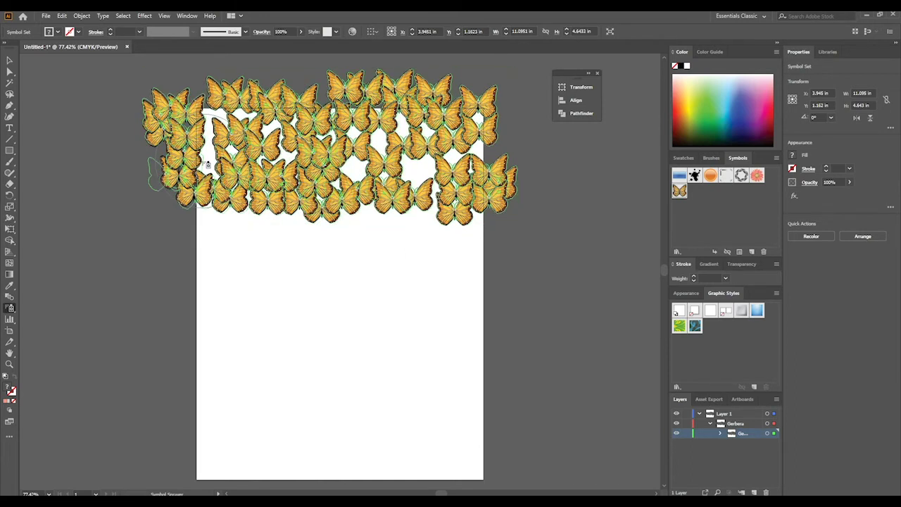
- Rotate butterflies in the left, middle and right clusters with the Symbol Spinner Tool
{"action": "left_click", "coordinate": [10, 309]}
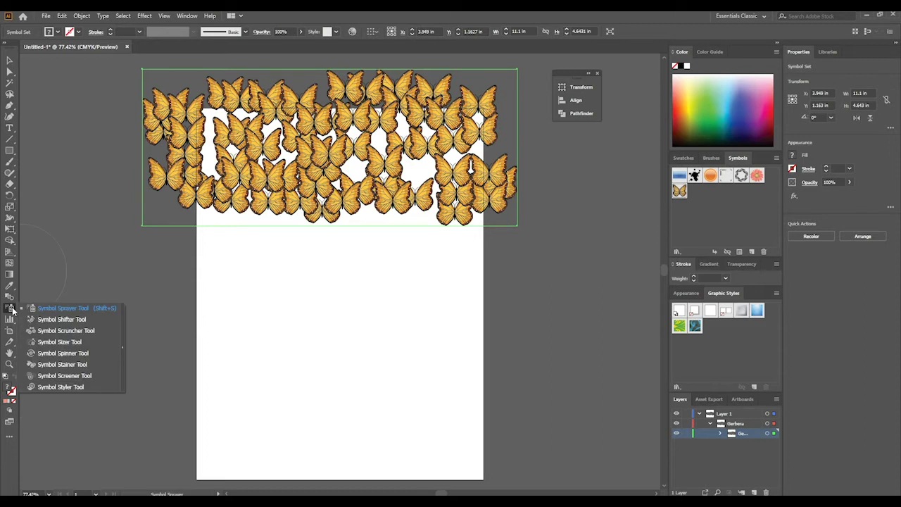
{"action": "left_click", "coordinate": [86, 358]}
{"action": "left_click_drag", "start_coordinate": [280, 148], "coordinate": [306, 99]}
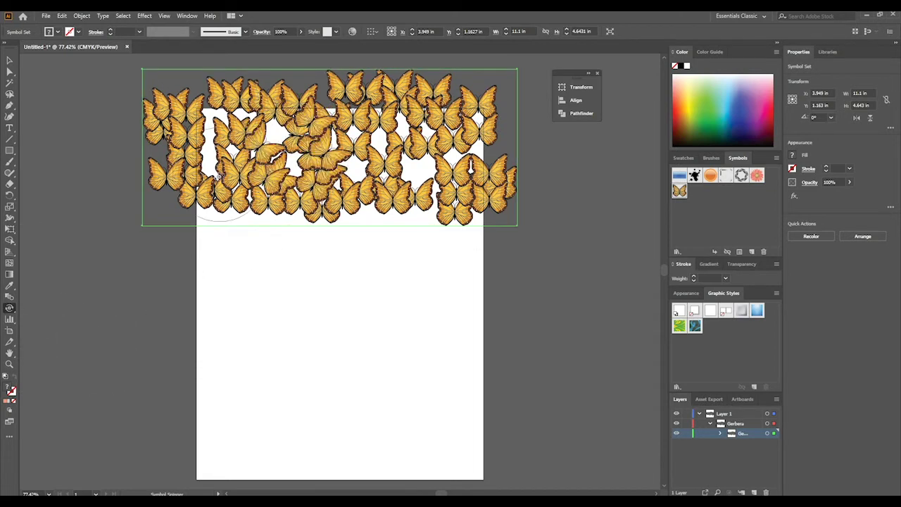
{"action": "left_click_drag", "start_coordinate": [220, 187], "coordinate": [232, 205]}
{"action": "mouse_move", "coordinate": [386, 148]}
{"action": "left_mouse_down"}
{"action": "mouse_move", "coordinate": [387, 181]}
{"action": "mouse_move", "coordinate": [354, 193]}
{"action": "mouse_move", "coordinate": [335, 126]}
{"action": "mouse_move", "coordinate": [342, 91]}
{"action": "mouse_move", "coordinate": [330, 133]}
{"action": "left_mouse_up"}
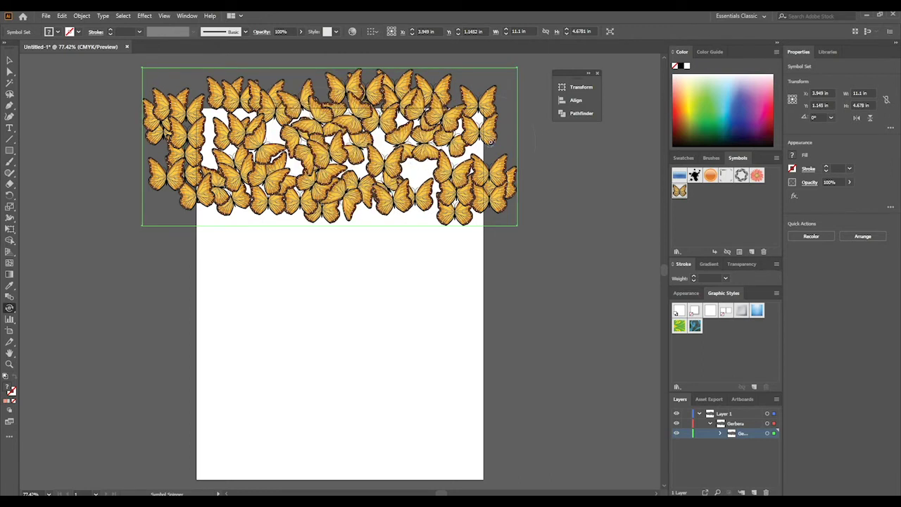
{"action": "mouse_move", "coordinate": [490, 141]}
{"action": "left_mouse_down"}
{"action": "mouse_move", "coordinate": [468, 152]}
{"action": "mouse_move", "coordinate": [461, 176]}
{"action": "left_mouse_up"}
{"action": "mouse_move", "coordinate": [436, 113]}
{"action": "left_mouse_down"}
{"action": "mouse_move", "coordinate": [456, 131]}
{"action": "mouse_move", "coordinate": [341, 106]}
{"action": "mouse_move", "coordinate": [331, 120]}
{"action": "mouse_move", "coordinate": [212, 127]}
{"action": "mouse_move", "coordinate": [304, 120]}
{"action": "left_mouse_up"}
{"action": "mouse_move", "coordinate": [160, 144]}
{"action": "left_mouse_down"}
{"action": "mouse_move", "coordinate": [211, 182]}
{"action": "mouse_move", "coordinate": [204, 172]}
{"action": "mouse_move", "coordinate": [243, 169]}
{"action": "left_mouse_up"}
{"action": "left_click_drag", "start_coordinate": [322, 204], "coordinate": [343, 200]}
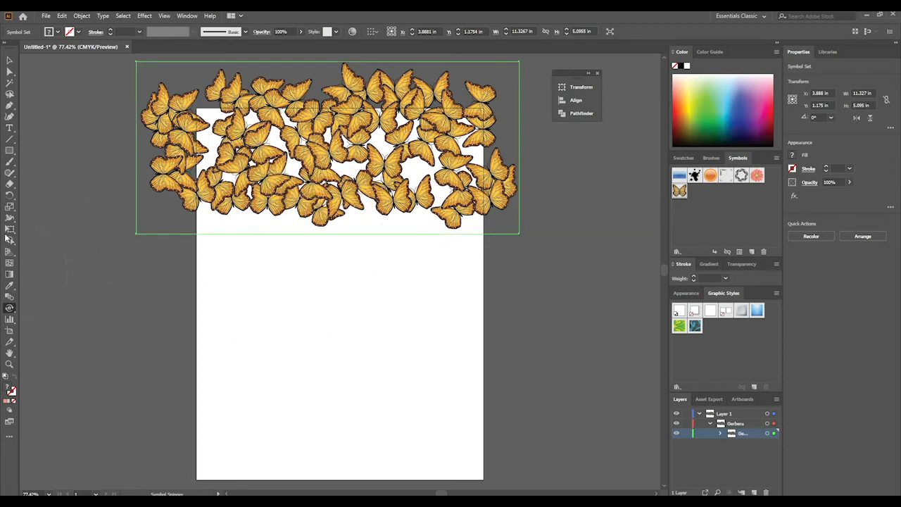
- Enlarge butterflies in the middle and at both edges with the Symbol Sizer, growing the set to about 12.14 × 5.34 in
{"action": "left_click", "coordinate": [10, 308]}
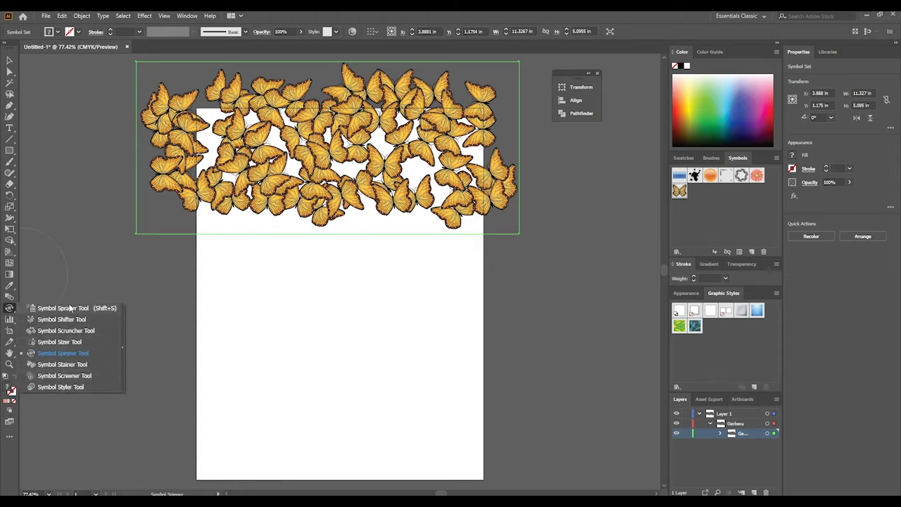
{"action": "left_click", "coordinate": [70, 341]}
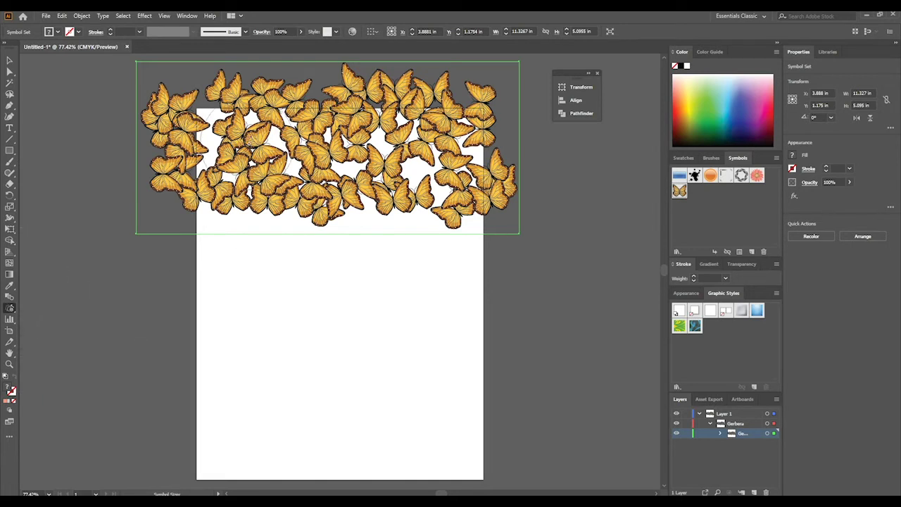
{"action": "mouse_move", "coordinate": [278, 151]}
{"action": "left_mouse_down"}
{"action": "mouse_move", "coordinate": [253, 169]}
{"action": "mouse_move", "coordinate": [248, 189]}
{"action": "mouse_move", "coordinate": [359, 112]}
{"action": "mouse_move", "coordinate": [382, 221]}
{"action": "mouse_move", "coordinate": [373, 221]}
{"action": "mouse_move", "coordinate": [378, 209]}
{"action": "left_mouse_up"}
{"action": "mouse_move", "coordinate": [280, 89]}
{"action": "left_mouse_down"}
{"action": "mouse_move", "coordinate": [261, 106]}
{"action": "mouse_move", "coordinate": [162, 95]}
{"action": "left_mouse_up"}
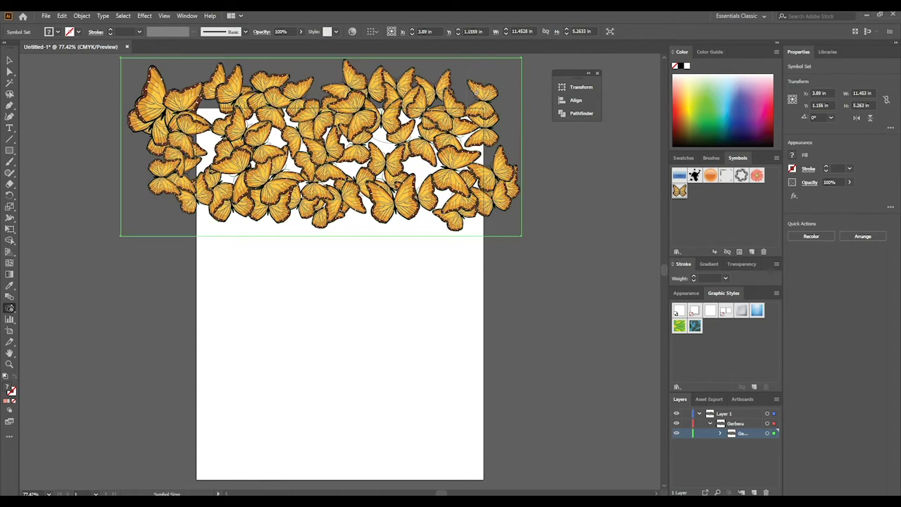
{"action": "left_click_drag", "start_coordinate": [506, 198], "coordinate": [505, 199]}
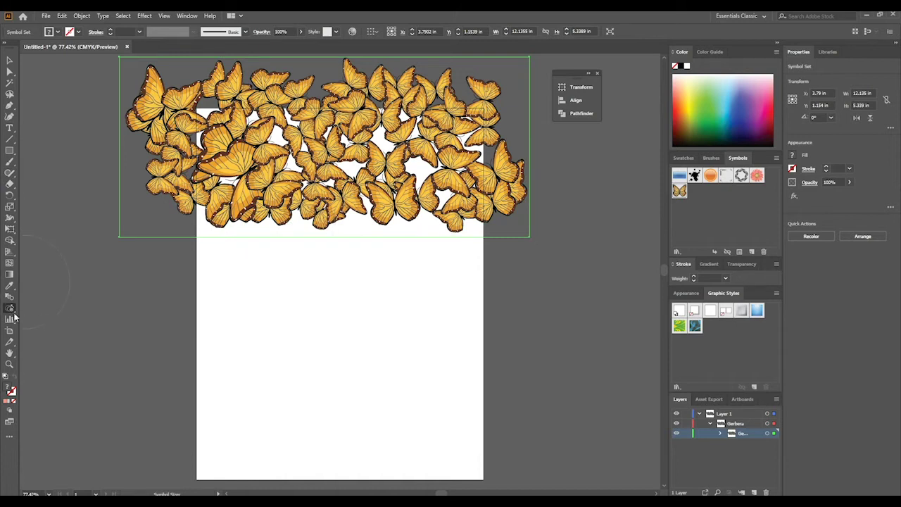
{"action": "left_click", "coordinate": [11, 308]}
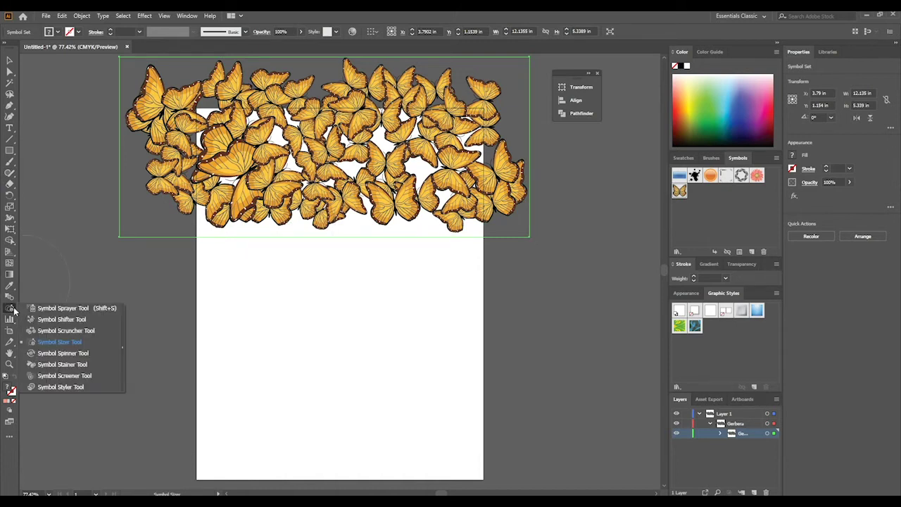
- Fade the lower, right, left-edge and top-row butterflies with the Symbol Screener Tool
{"action": "left_click", "coordinate": [84, 376]}
{"action": "mouse_move", "coordinate": [184, 214]}
{"action": "left_mouse_down"}
{"action": "mouse_move", "coordinate": [262, 215]}
{"action": "mouse_move", "coordinate": [360, 188]}
{"action": "mouse_move", "coordinate": [409, 192]}
{"action": "left_mouse_up"}
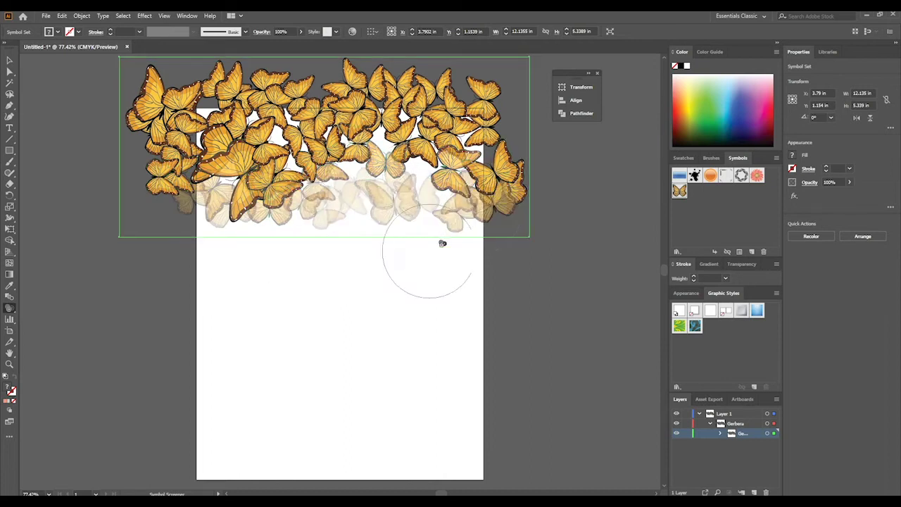
{"action": "mouse_move", "coordinate": [442, 243]}
{"action": "left_mouse_down"}
{"action": "mouse_move", "coordinate": [492, 211]}
{"action": "mouse_move", "coordinate": [444, 176]}
{"action": "left_mouse_up"}
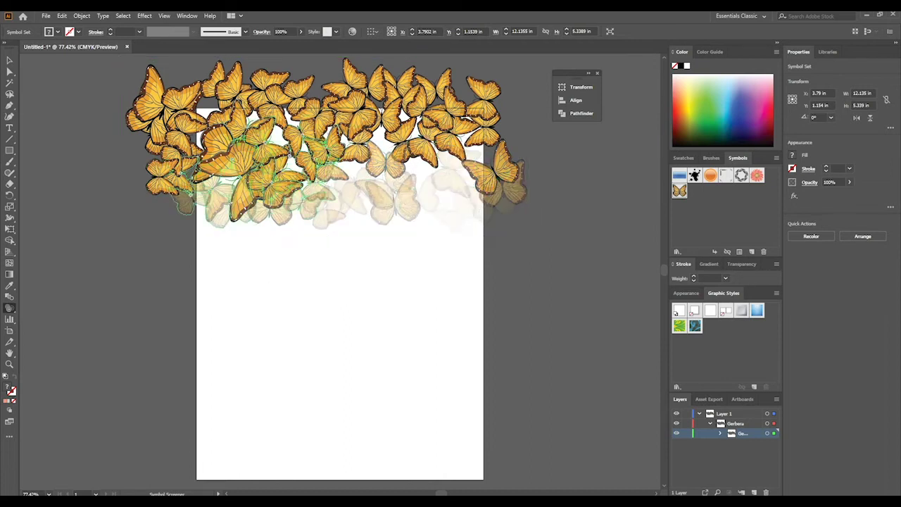
{"action": "left_click_drag", "start_coordinate": [260, 168], "coordinate": [307, 159]}
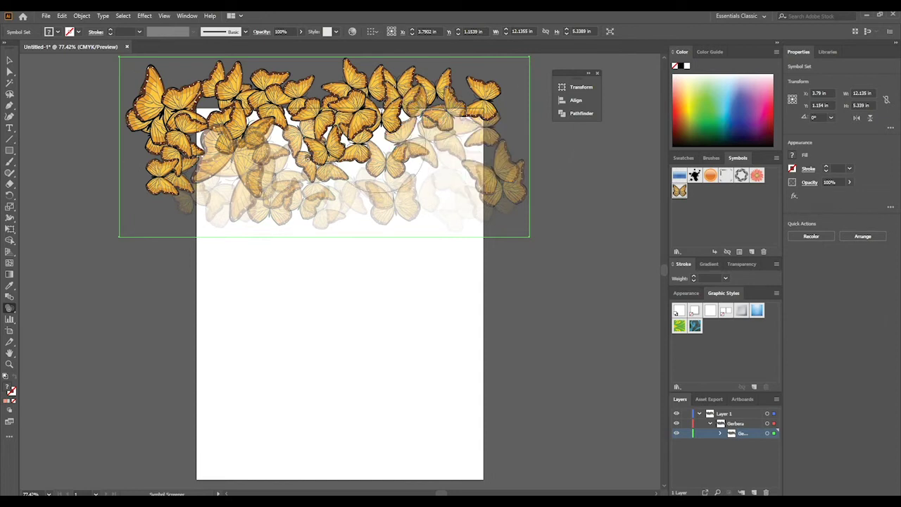
{"action": "mouse_move", "coordinate": [242, 161]}
{"action": "left_mouse_down"}
{"action": "mouse_move", "coordinate": [342, 126]}
{"action": "mouse_move", "coordinate": [346, 187]}
{"action": "mouse_move", "coordinate": [191, 177]}
{"action": "mouse_move", "coordinate": [249, 122]}
{"action": "mouse_move", "coordinate": [240, 114]}
{"action": "mouse_move", "coordinate": [261, 120]}
{"action": "left_mouse_up"}
{"action": "mouse_move", "coordinate": [140, 176]}
{"action": "left_mouse_down"}
{"action": "mouse_move", "coordinate": [169, 141]}
{"action": "mouse_move", "coordinate": [166, 105]}
{"action": "left_mouse_up"}
{"action": "left_click_drag", "start_coordinate": [234, 71], "coordinate": [349, 67]}
{"action": "left_click_drag", "start_coordinate": [513, 204], "coordinate": [451, 92]}
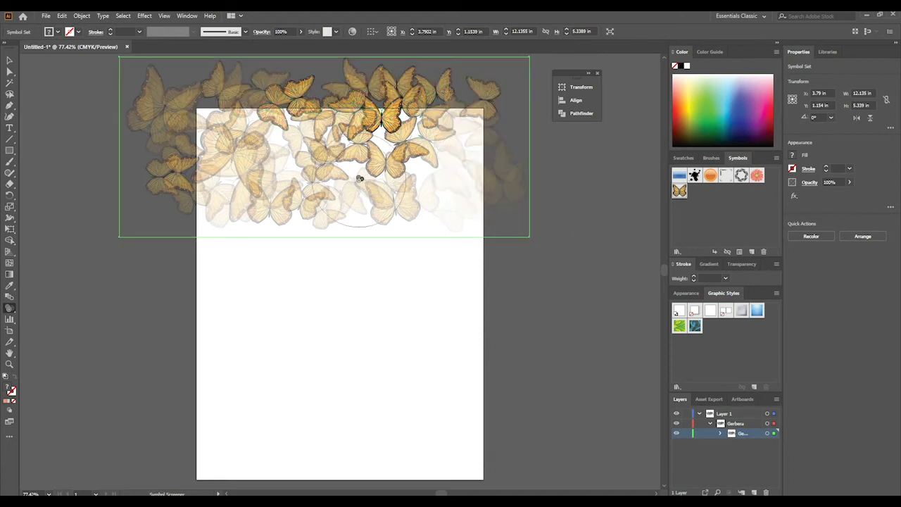
- Fade the centre, top-centre, upper-left and top-right butterflies further
{"action": "left_click_drag", "start_coordinate": [359, 179], "coordinate": [388, 203]}
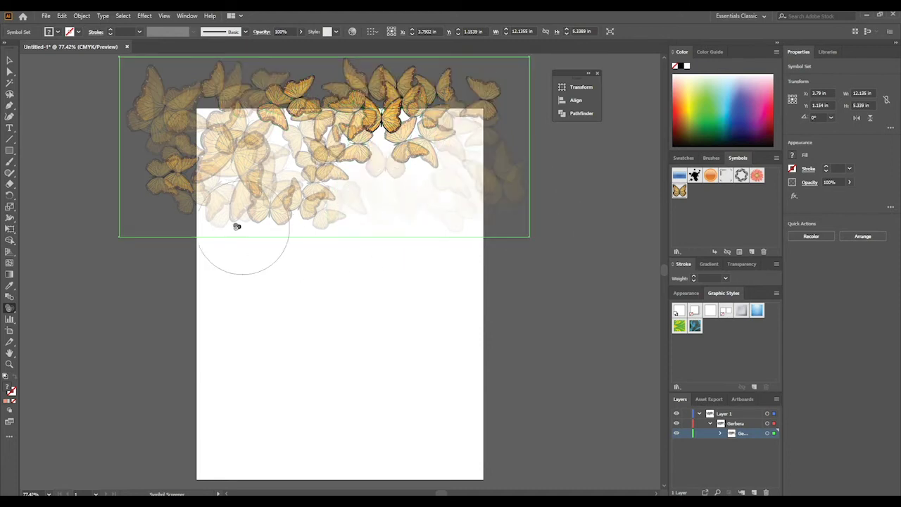
{"action": "mouse_move", "coordinate": [240, 247]}
{"action": "left_mouse_down"}
{"action": "mouse_move", "coordinate": [304, 237]}
{"action": "mouse_move", "coordinate": [302, 216]}
{"action": "mouse_move", "coordinate": [328, 232]}
{"action": "left_mouse_up"}
{"action": "mouse_move", "coordinate": [366, 85]}
{"action": "left_mouse_down"}
{"action": "mouse_move", "coordinate": [371, 90]}
{"action": "mouse_move", "coordinate": [322, 145]}
{"action": "left_mouse_up"}
{"action": "left_click_drag", "start_coordinate": [320, 106], "coordinate": [303, 141]}
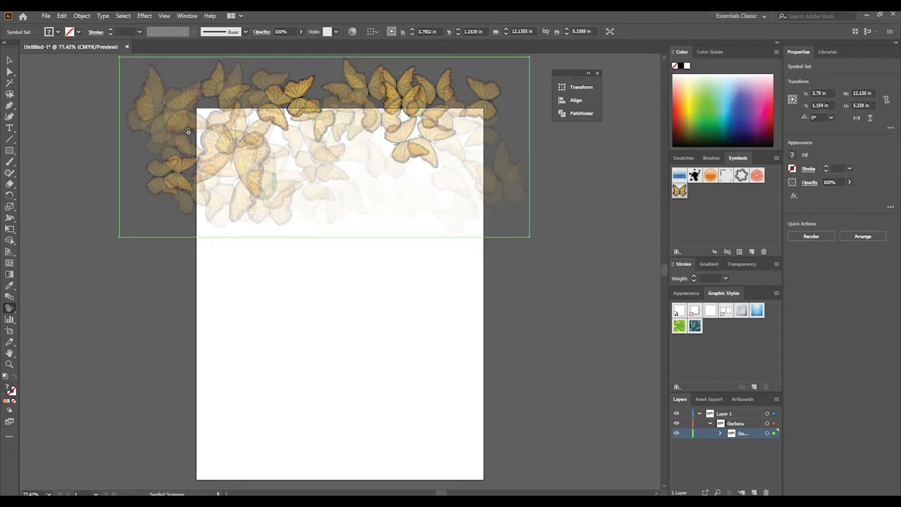
{"action": "left_click_drag", "start_coordinate": [188, 131], "coordinate": [226, 144]}
{"action": "left_click_drag", "start_coordinate": [423, 140], "coordinate": [431, 138]}
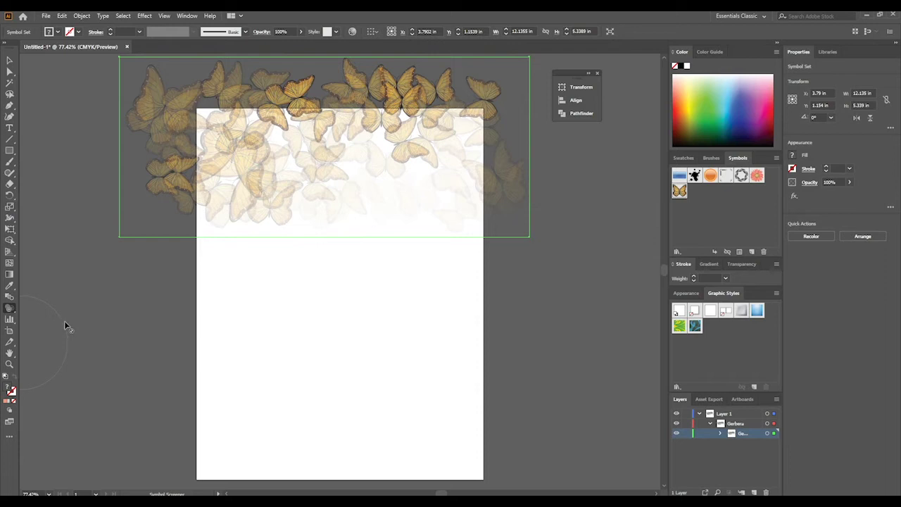
{"action": "left_click_drag", "start_coordinate": [9, 308], "coordinate": [75, 392]}
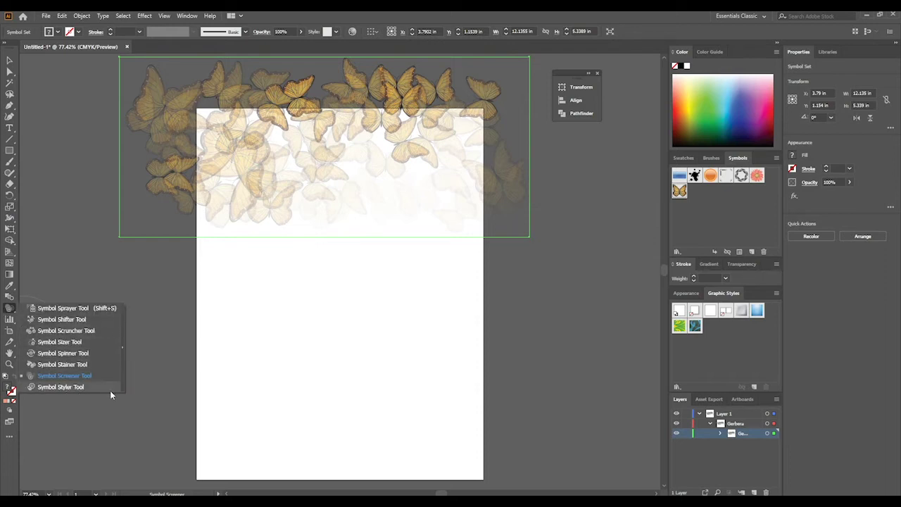
{"action": "left_click", "coordinate": [711, 264]}
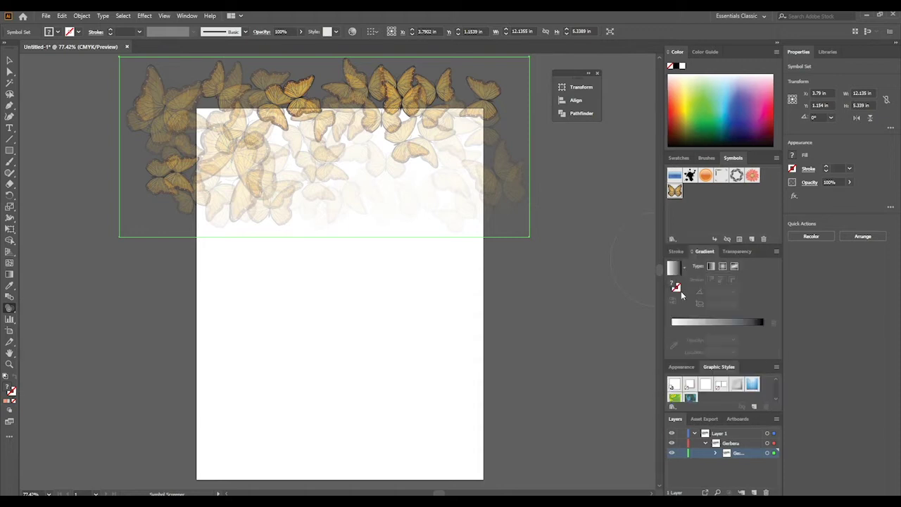
{"action": "left_click", "coordinate": [675, 252]}
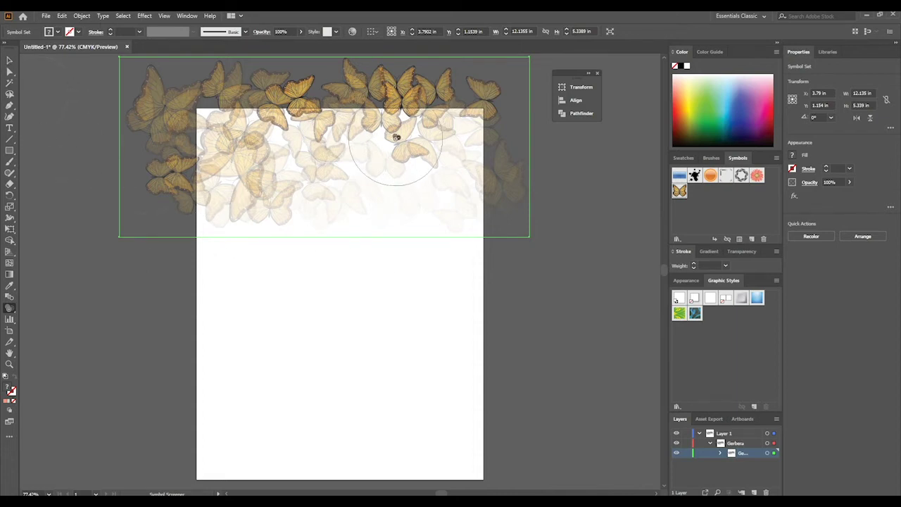
{"action": "scroll", "coordinate": [212, 215], "scroll_direction": "up", "scroll_amount": 3}
{"action": "scroll", "coordinate": [449, 261], "scroll_direction": "down", "scroll_amount": 2}
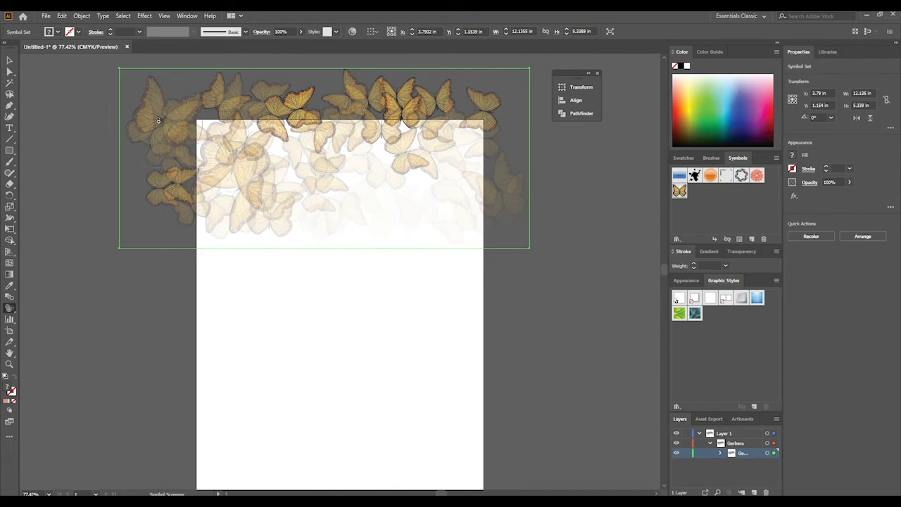
{"action": "left_click", "coordinate": [10, 61]}
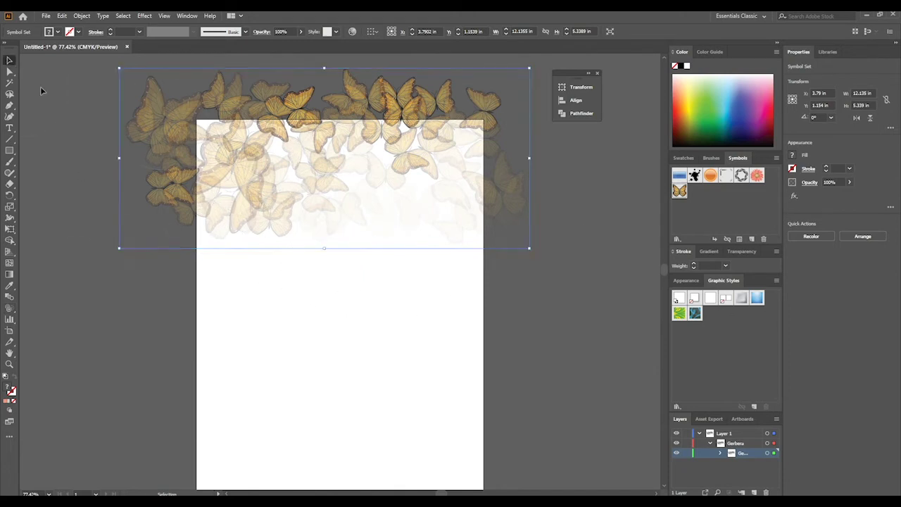
{"action": "scroll", "coordinate": [264, 153], "scroll_direction": "down", "scroll_amount": 3}
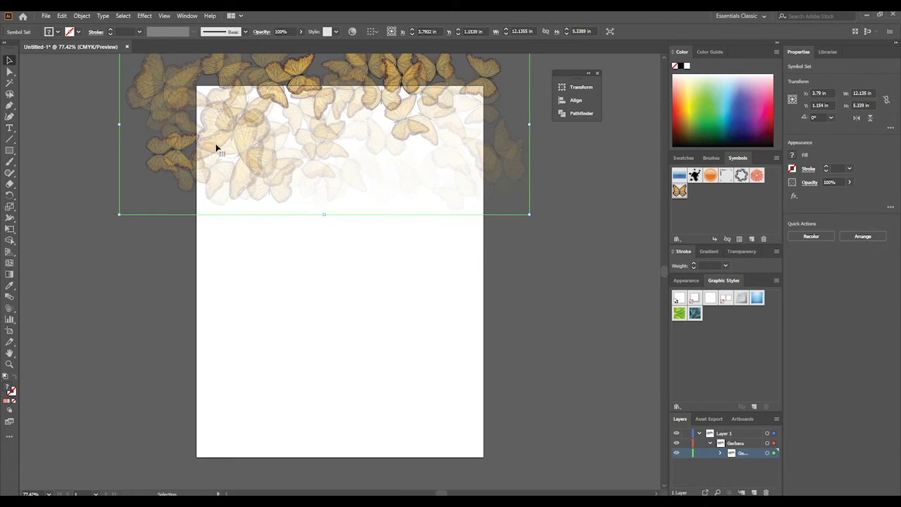
{"action": "scroll", "coordinate": [211, 150], "scroll_direction": "up", "scroll_amount": 2}
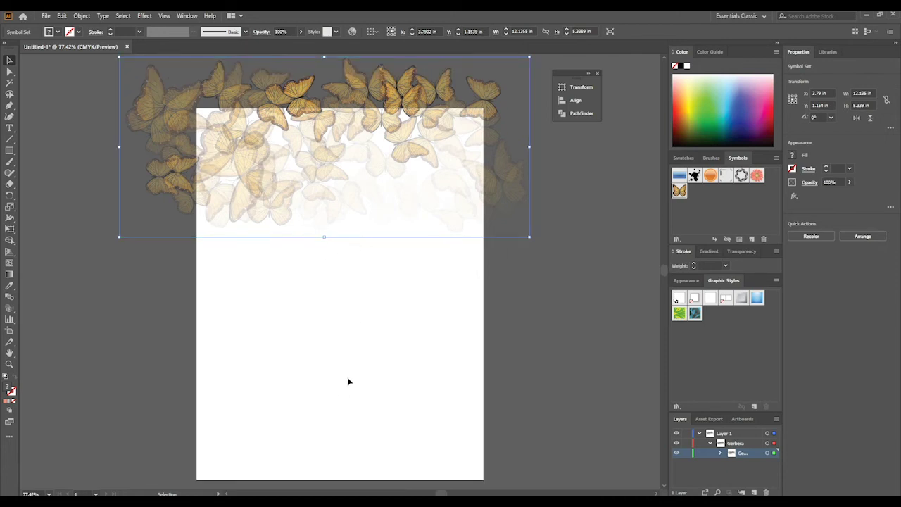
{"action": "scroll", "coordinate": [196, 296], "scroll_direction": "down", "scroll_amount": 2}
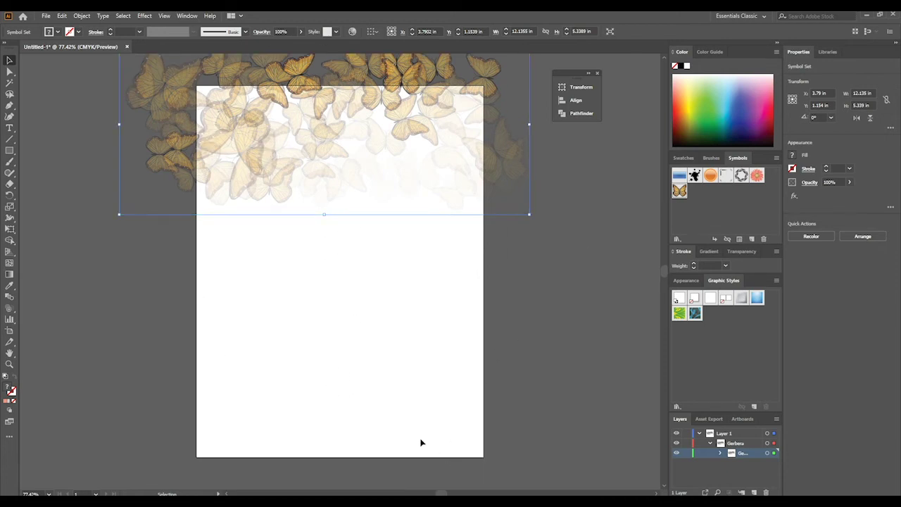
{"action": "scroll", "coordinate": [160, 273], "scroll_direction": "up", "scroll_amount": 3}
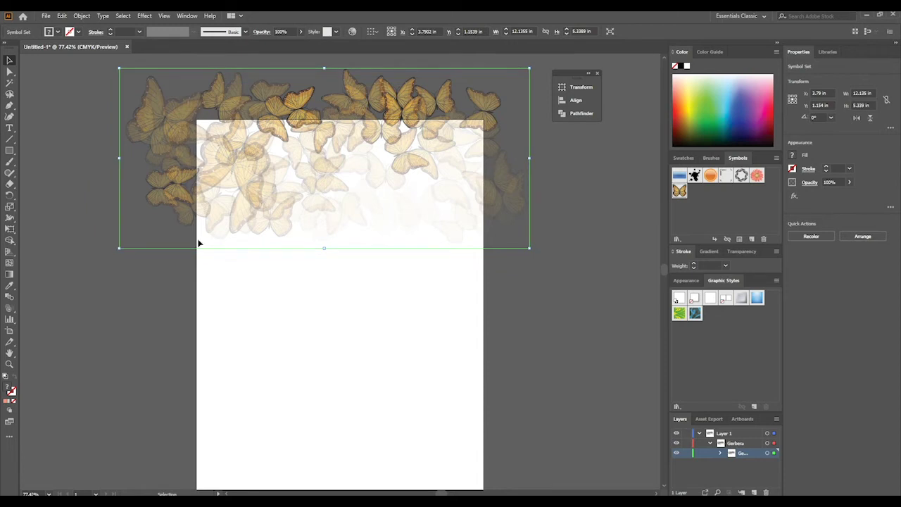
- Draw a rectangle covering the top area of the page
{"action": "left_click", "coordinate": [9, 152]}
{"action": "left_click_drag", "start_coordinate": [197, 120], "coordinate": [484, 247]}
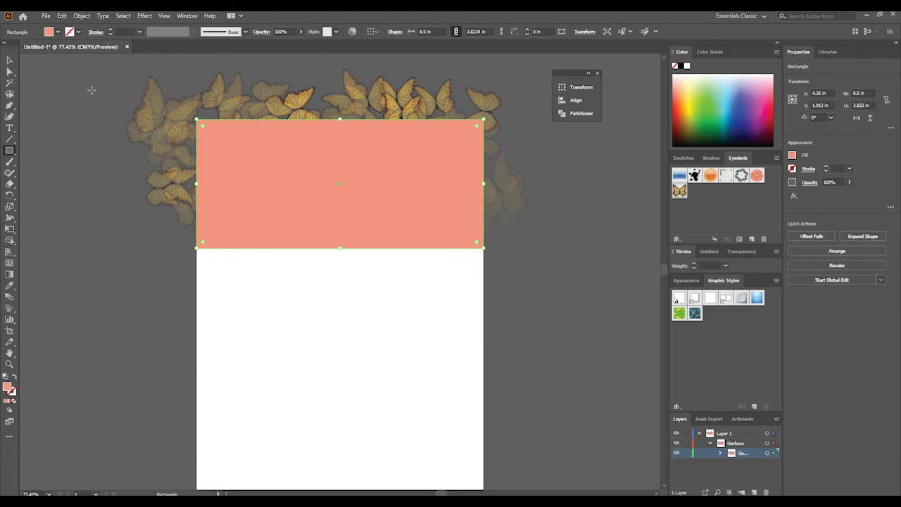
{"action": "left_click", "coordinate": [10, 61]}
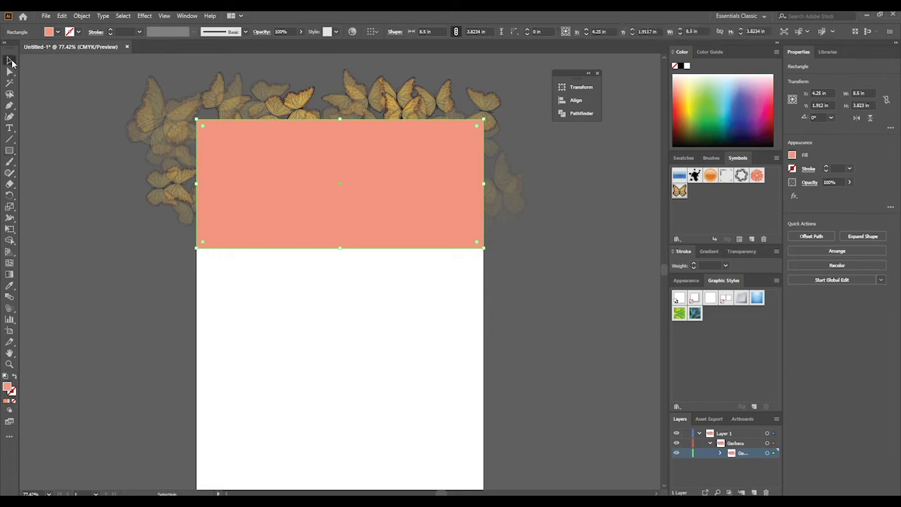
{"action": "left_click", "coordinate": [42, 173]}
- Select the butterfly set with the rectangle and make a clipping mask from them
{"action": "left_click", "coordinate": [174, 142]}
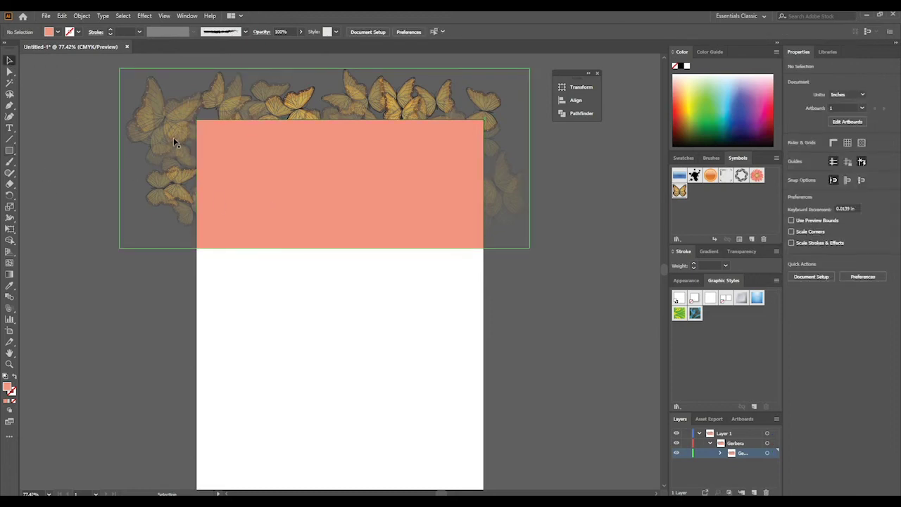
{"action": "left_click", "coordinate": [296, 179], "text": "shift"}
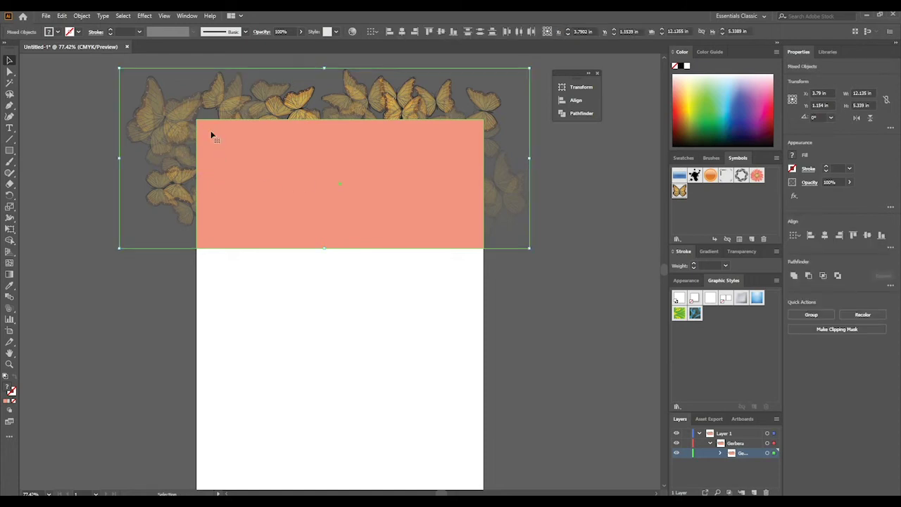
{"action": "left_click", "coordinate": [80, 16]}
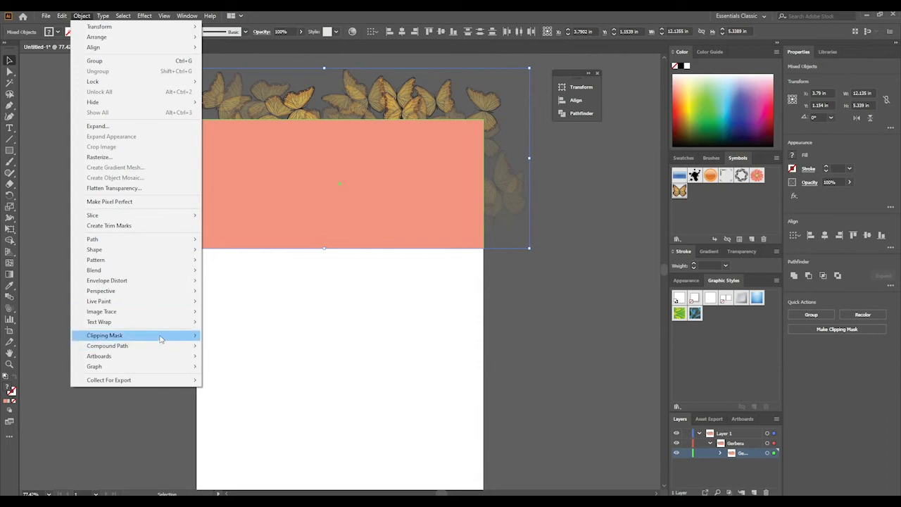
{"action": "mouse_move", "coordinate": [161, 337]}
{"action": "left_click", "coordinate": [247, 340]}
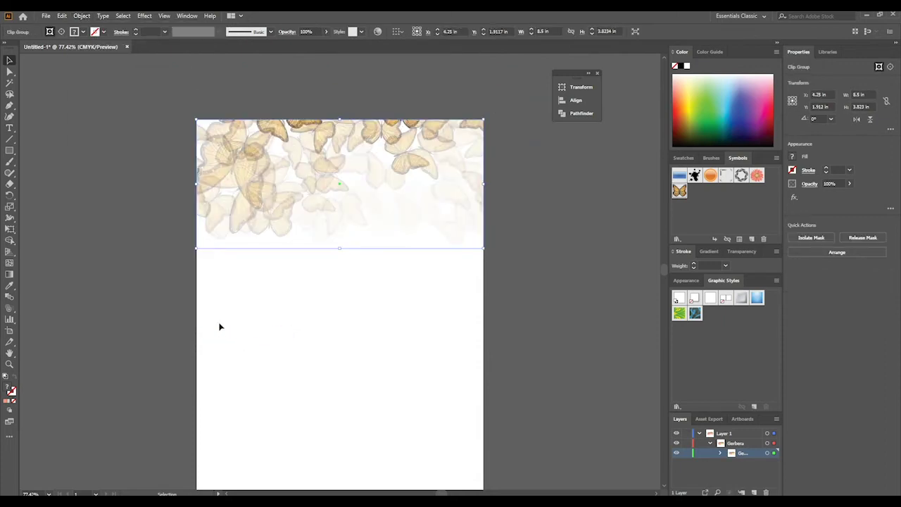
{"action": "left_click", "coordinate": [144, 85]}
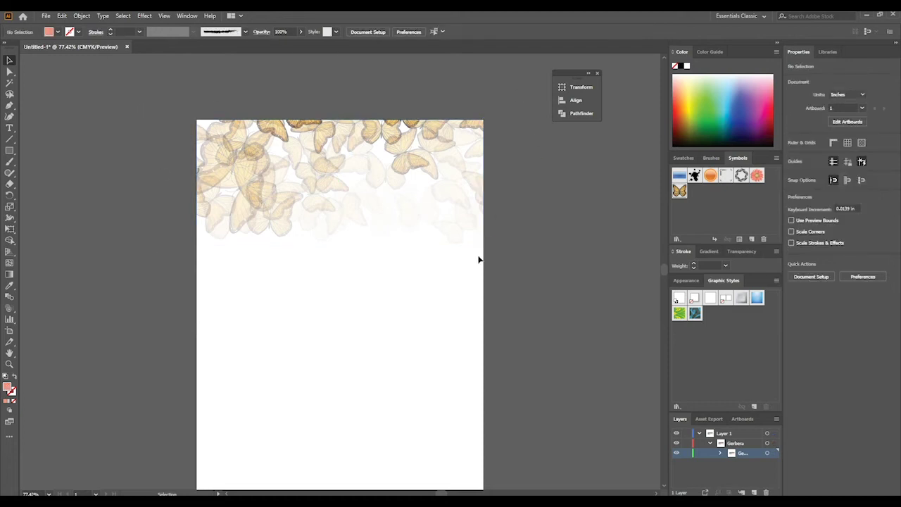
{"action": "scroll", "coordinate": [80, 214], "scroll_direction": "down", "scroll_amount": 3}
{"action": "scroll", "coordinate": [79, 214], "scroll_direction": "up", "scroll_amount": 2}
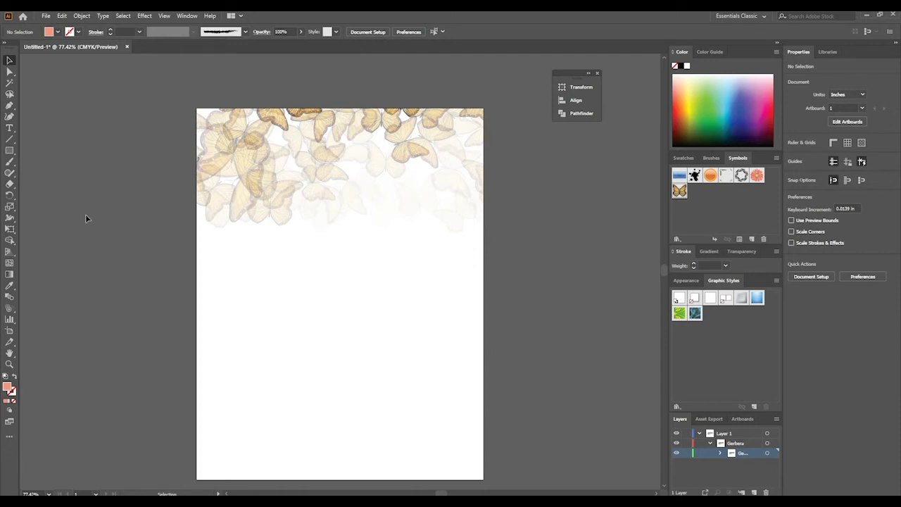
{"action": "left_click", "coordinate": [294, 143]}
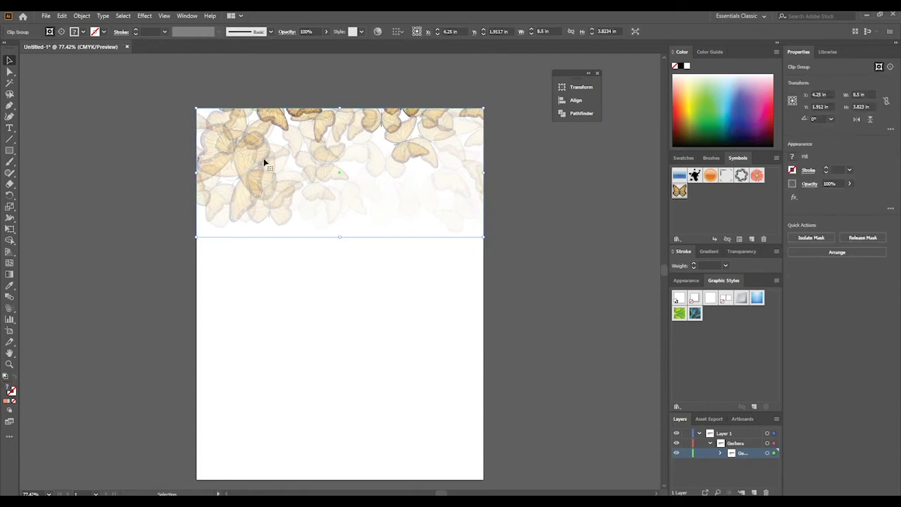
{"action": "left_click_drag", "start_coordinate": [264, 164], "coordinate": [291, 377]}
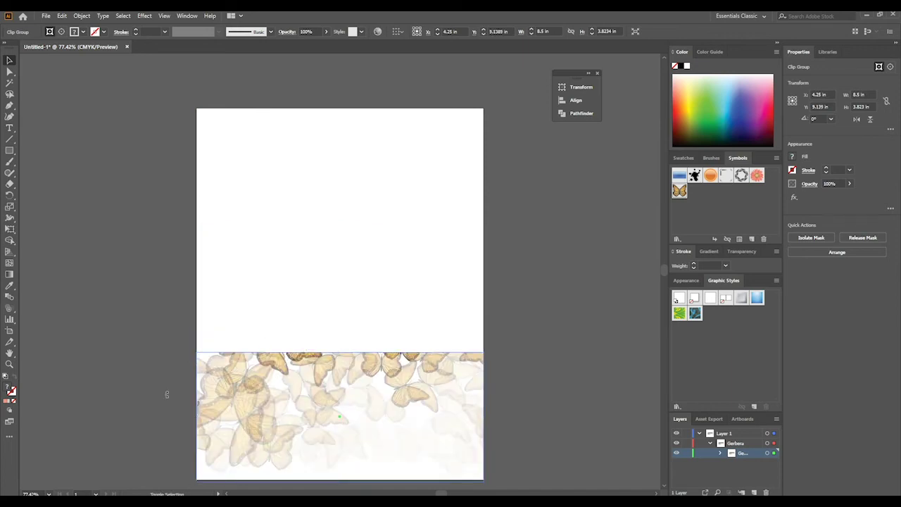
{"action": "left_click_drag", "start_coordinate": [167, 395], "coordinate": [506, 408]}
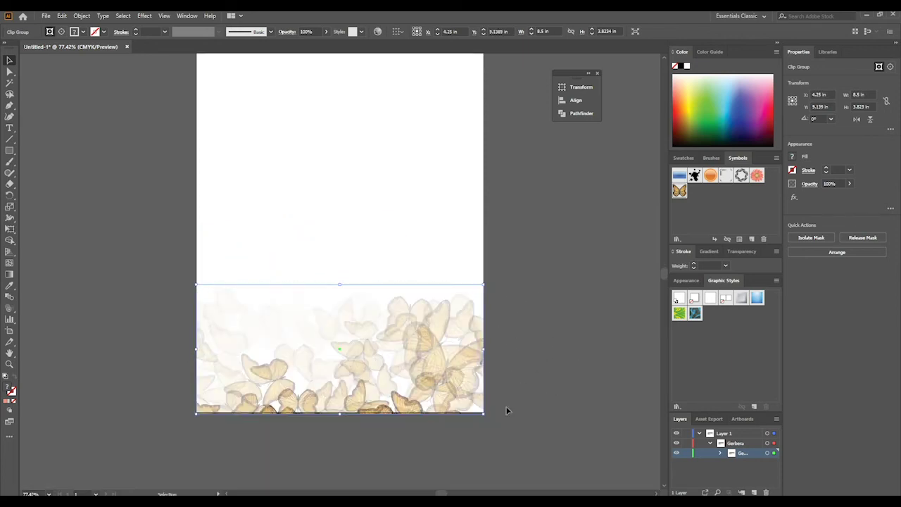
{"action": "left_click", "coordinate": [120, 251]}
{"action": "scroll", "coordinate": [141, 251], "scroll_direction": "up", "scroll_amount": 3}
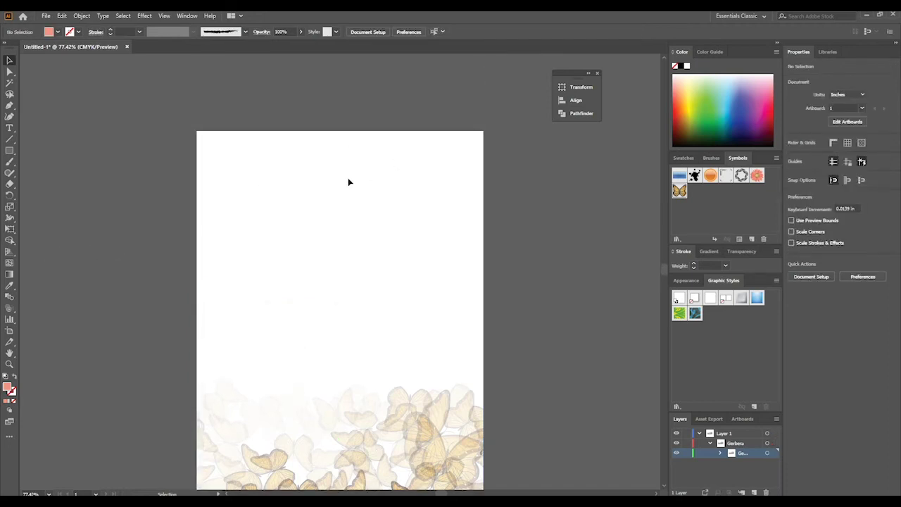
{"action": "scroll", "coordinate": [338, 183], "scroll_direction": "down", "scroll_amount": 2}
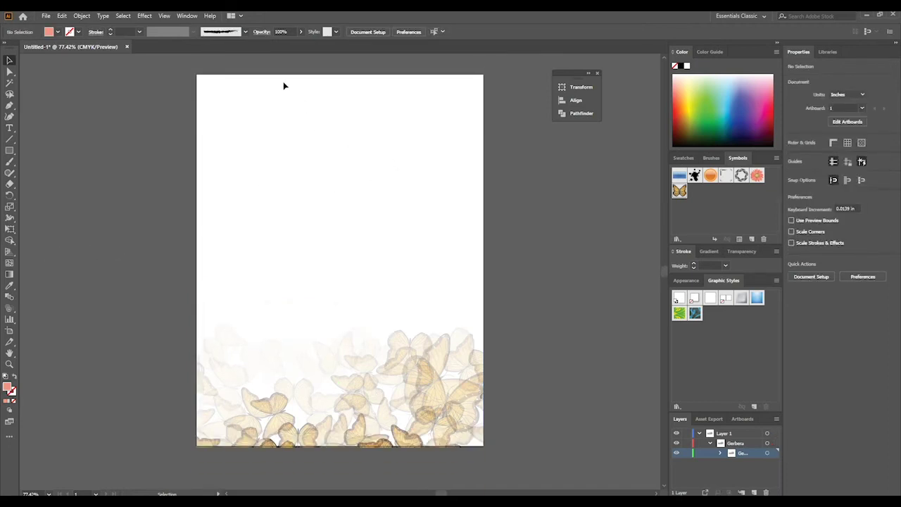
{"action": "scroll", "coordinate": [101, 181], "scroll_direction": "down", "scroll_amount": 1}
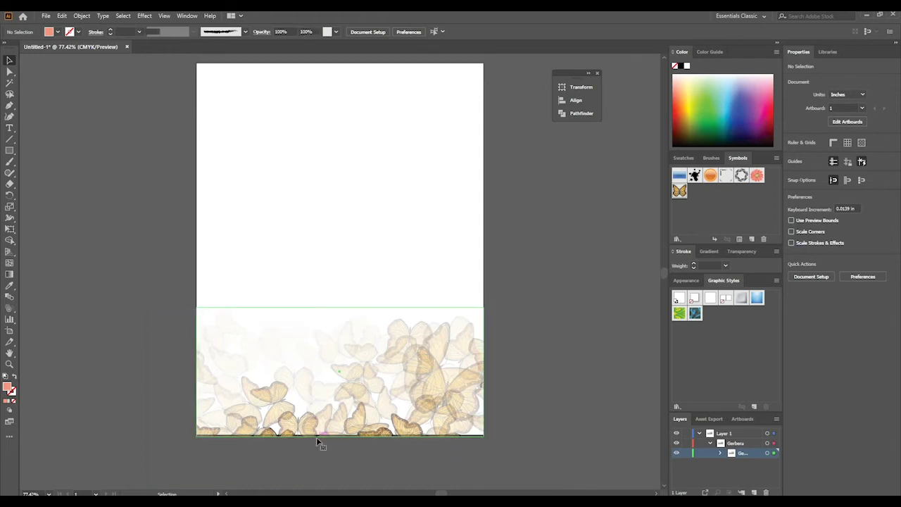
{"action": "left_click", "coordinate": [316, 437]}
{"action": "left_click_drag", "start_coordinate": [328, 437], "coordinate": [326, 402]}
{"action": "left_click", "coordinate": [152, 343]}
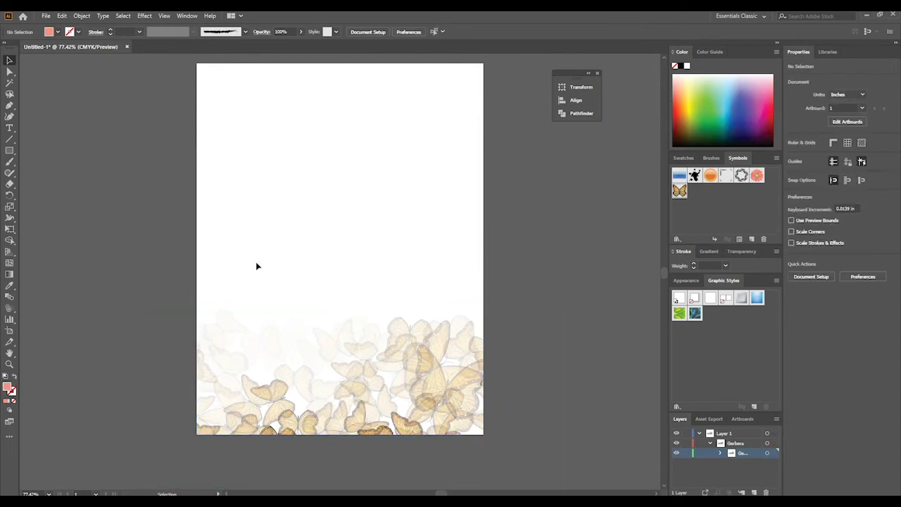
{"action": "scroll", "coordinate": [286, 311], "scroll_direction": "up", "scroll_amount": 2}
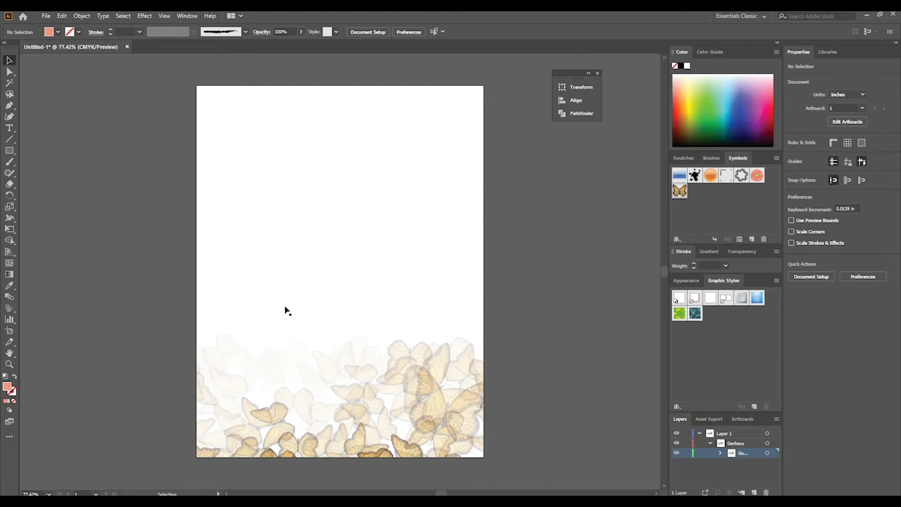
{"action": "scroll", "coordinate": [250, 323], "scroll_direction": "down", "scroll_amount": 4}
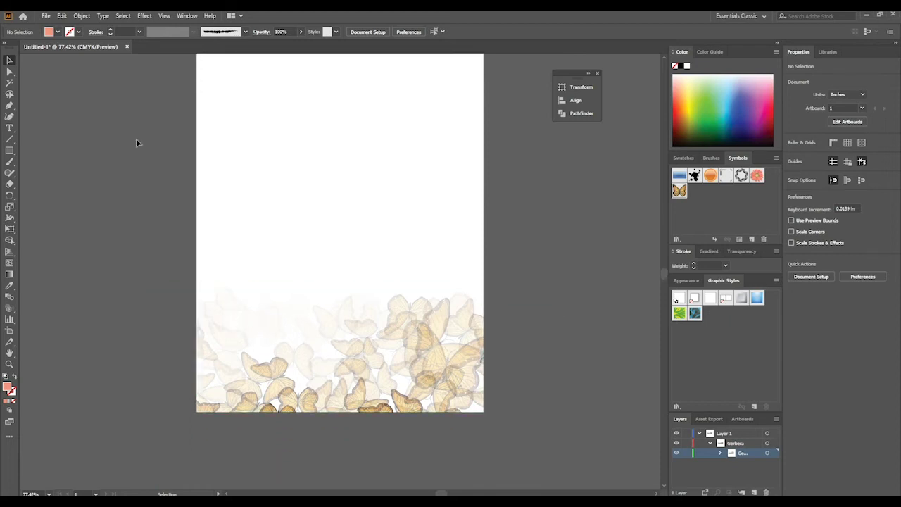
{"action": "scroll", "coordinate": [235, 235], "scroll_direction": "up", "scroll_amount": 3}
{"action": "scroll", "coordinate": [236, 234], "scroll_direction": "down", "scroll_amount": 2}
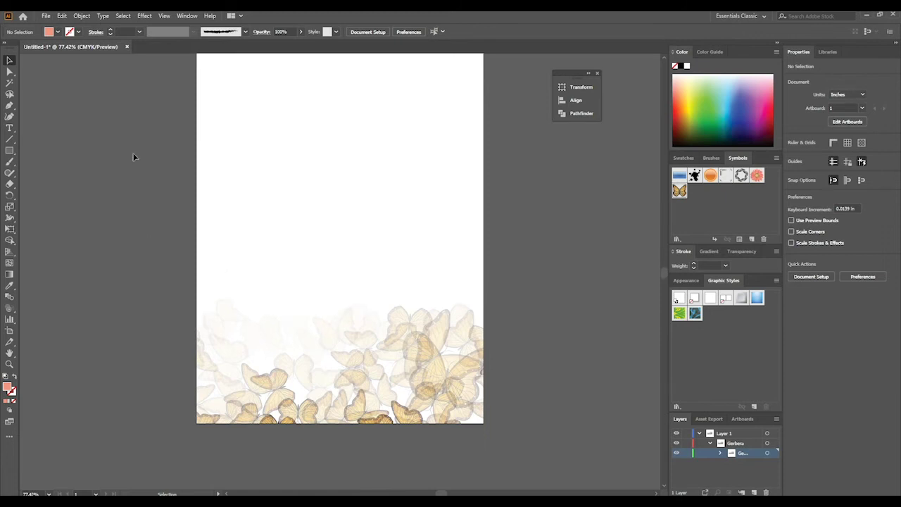
{"action": "scroll", "coordinate": [371, 157], "scroll_direction": "down", "scroll_amount": 1}
{"action": "scroll", "coordinate": [366, 169], "scroll_direction": "up", "scroll_amount": 3}
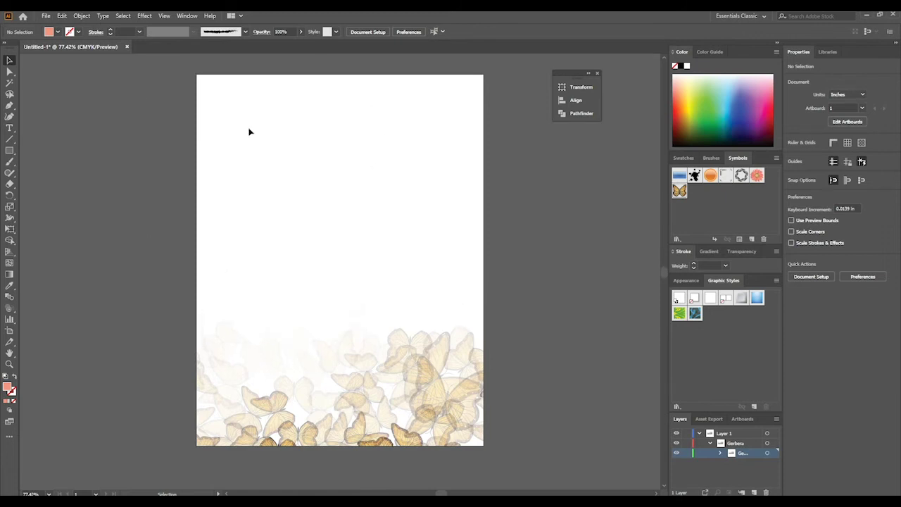
- Turn on Show Rulers from the View menu and select the butterfly clip group
{"action": "left_click", "coordinate": [163, 15]}
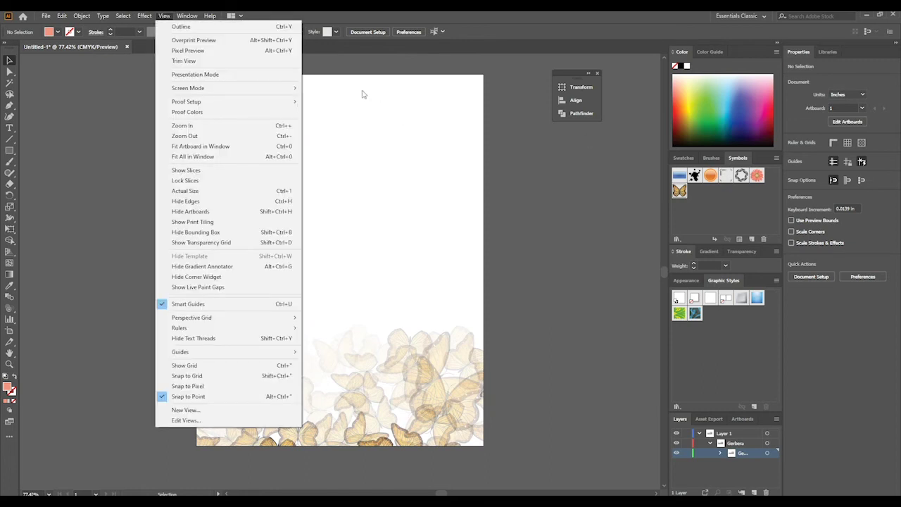
{"action": "mouse_move", "coordinate": [149, 12]}
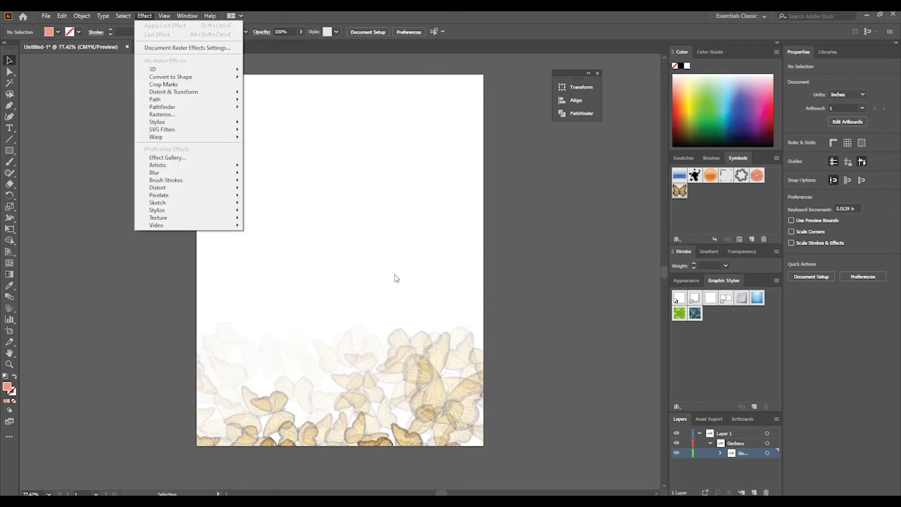
{"action": "left_click", "coordinate": [82, 227]}
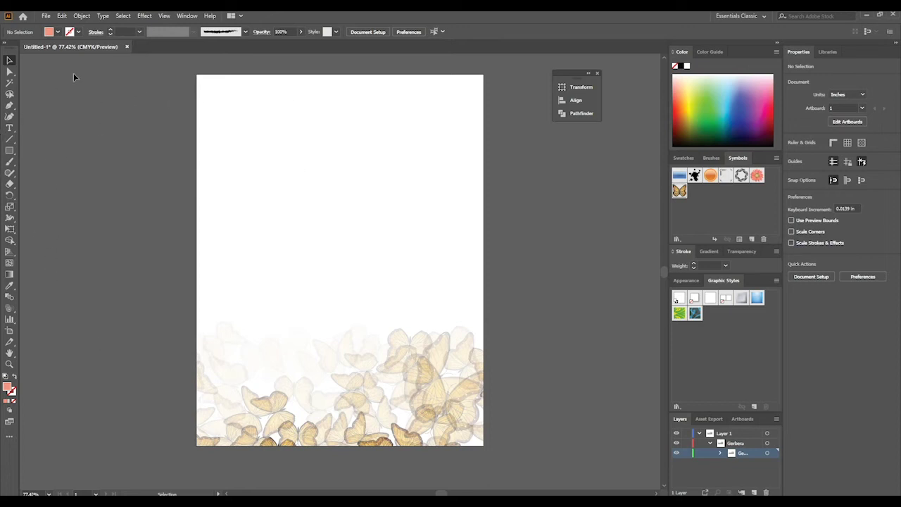
{"action": "left_click", "coordinate": [163, 15]}
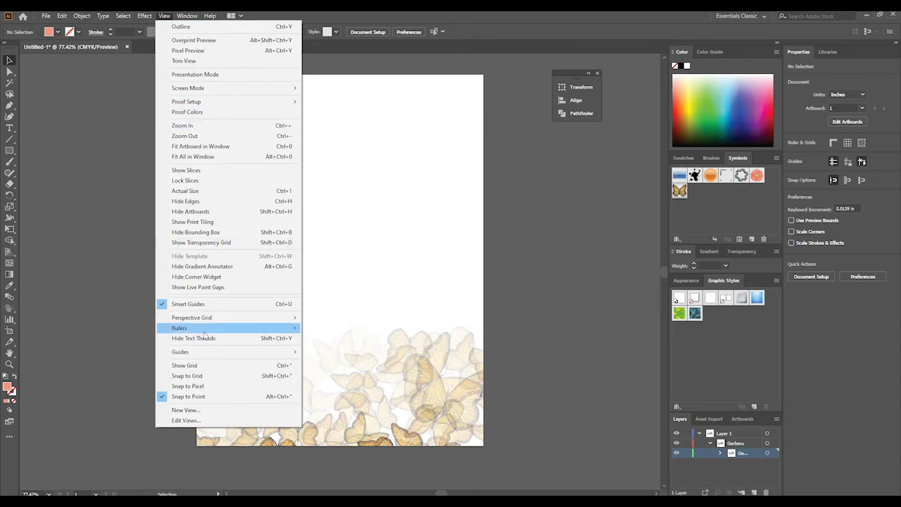
{"action": "mouse_move", "coordinate": [232, 328]}
{"action": "left_click", "coordinate": [335, 329]}
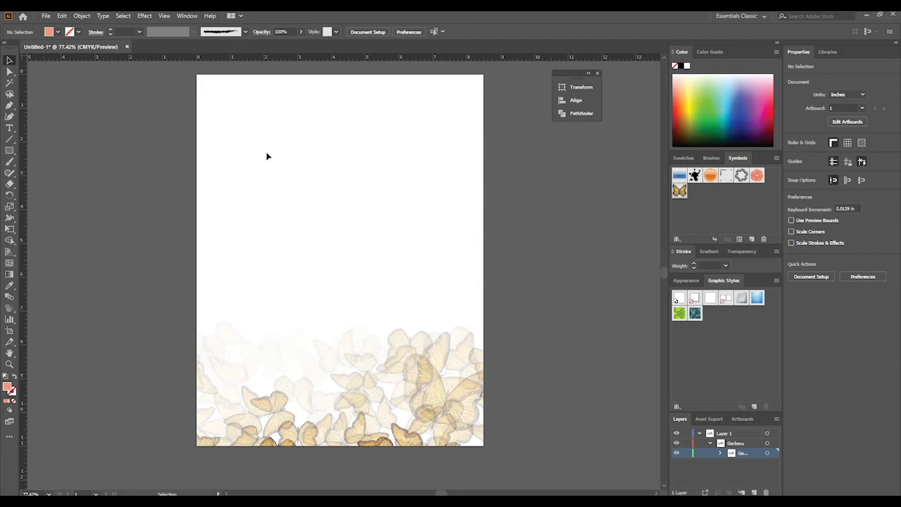
{"action": "left_click", "coordinate": [351, 422]}
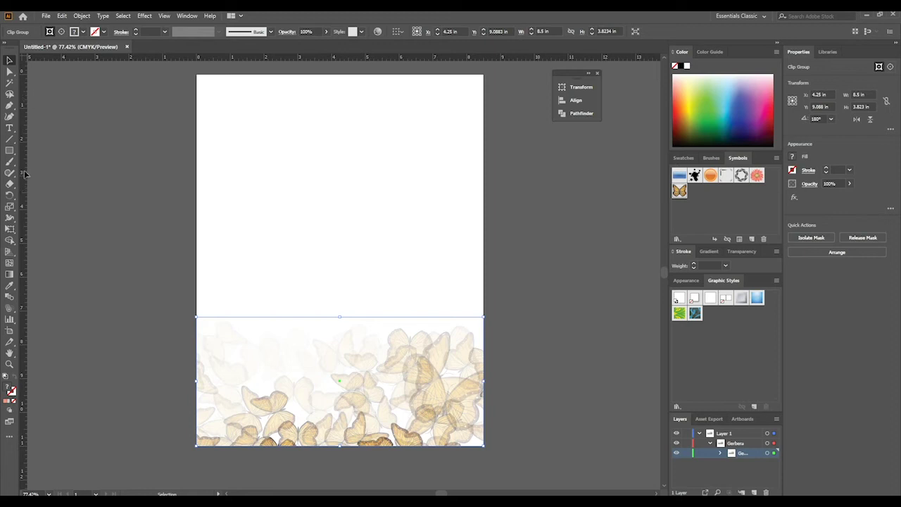
- Drag a vertical guide from the left ruler to the page centre at X 4.25 in
{"action": "left_click_drag", "start_coordinate": [142, 224], "coordinate": [339, 236]}
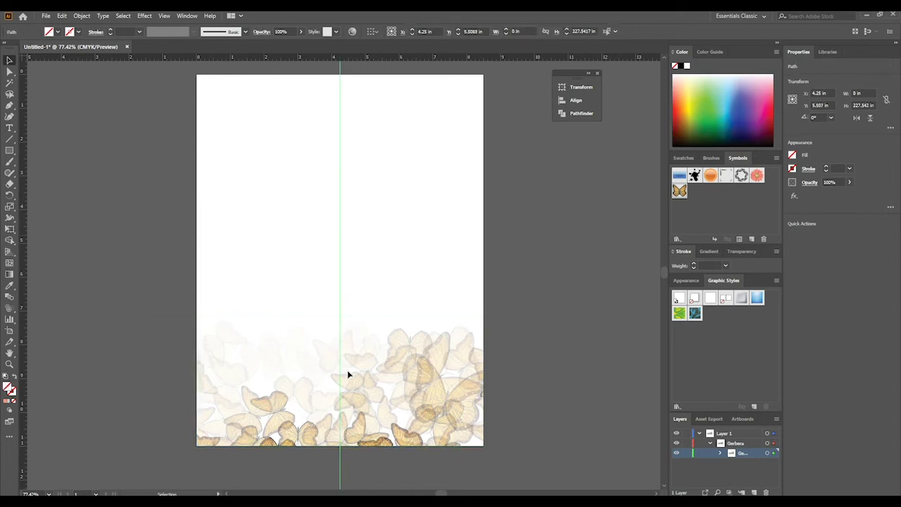
{"action": "scroll", "coordinate": [280, 283], "scroll_direction": "down", "scroll_amount": 1}
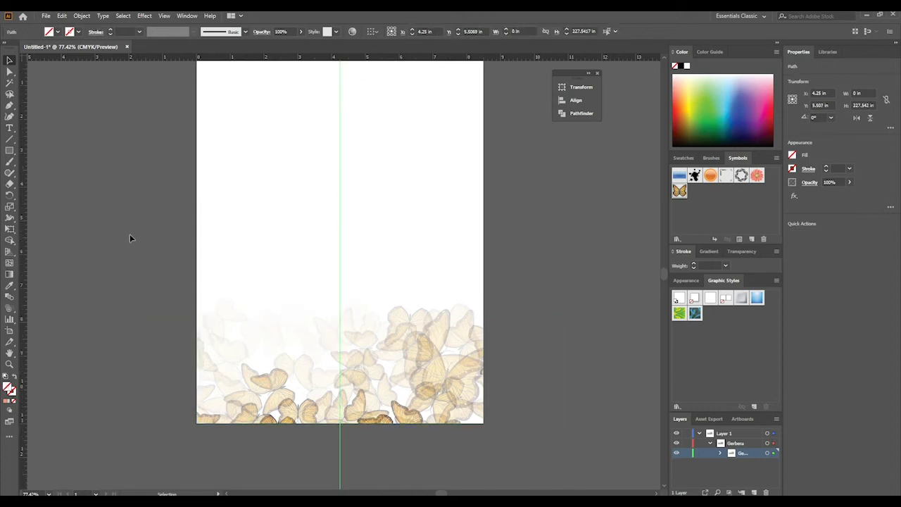
{"action": "scroll", "coordinate": [131, 236], "scroll_direction": "up", "scroll_amount": 2}
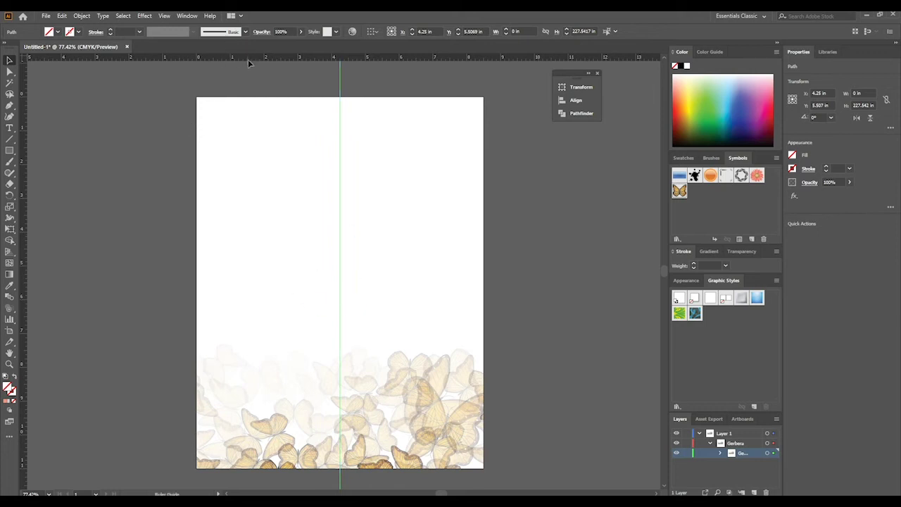
- Add a horizontal ruler guide at Y 5.5 in and a vertical one at X 0.25 in
{"action": "left_click_drag", "start_coordinate": [248, 59], "coordinate": [113, 281]}
{"action": "scroll", "coordinate": [70, 279], "scroll_direction": "left", "scroll_amount": 3}
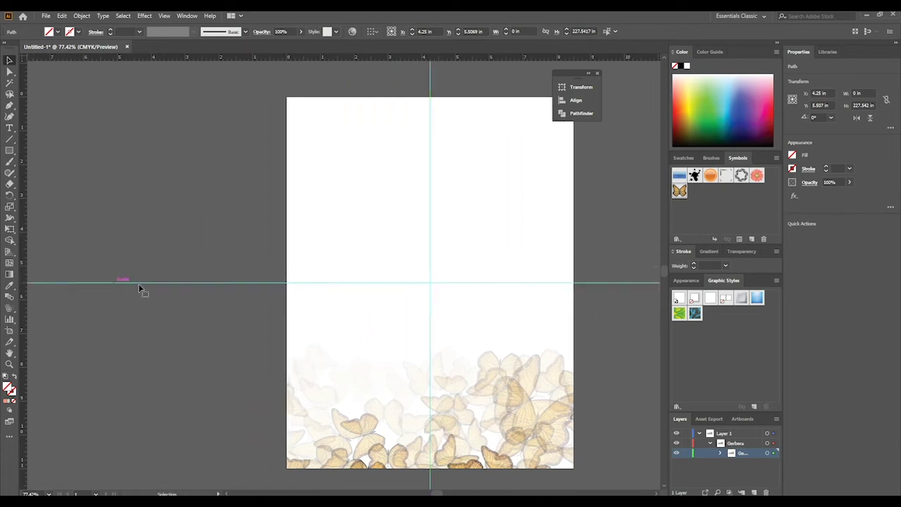
{"action": "scroll", "coordinate": [442, 295], "scroll_direction": "down", "scroll_amount": 1}
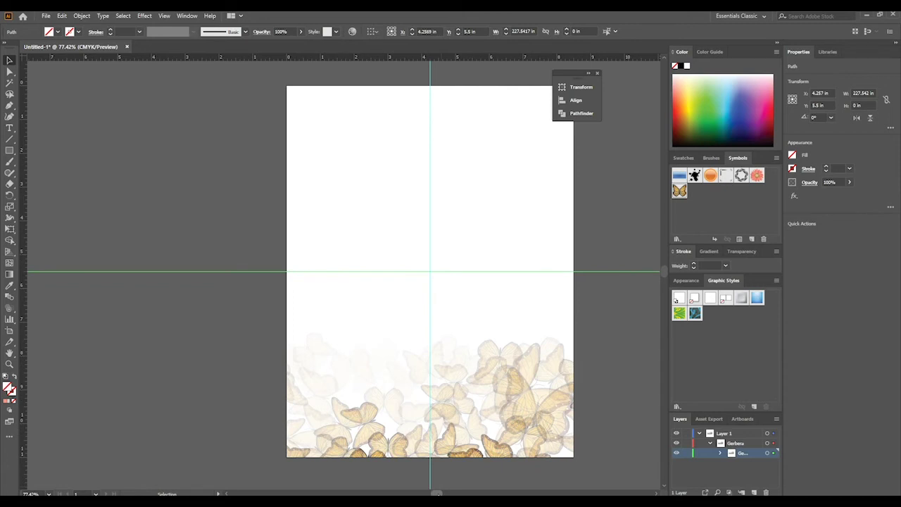
{"action": "mouse_move", "coordinate": [436, 493]}
{"action": "left_mouse_down"}
{"action": "mouse_move", "coordinate": [456, 492]}
{"action": "mouse_move", "coordinate": [447, 493]}
{"action": "left_mouse_up"}
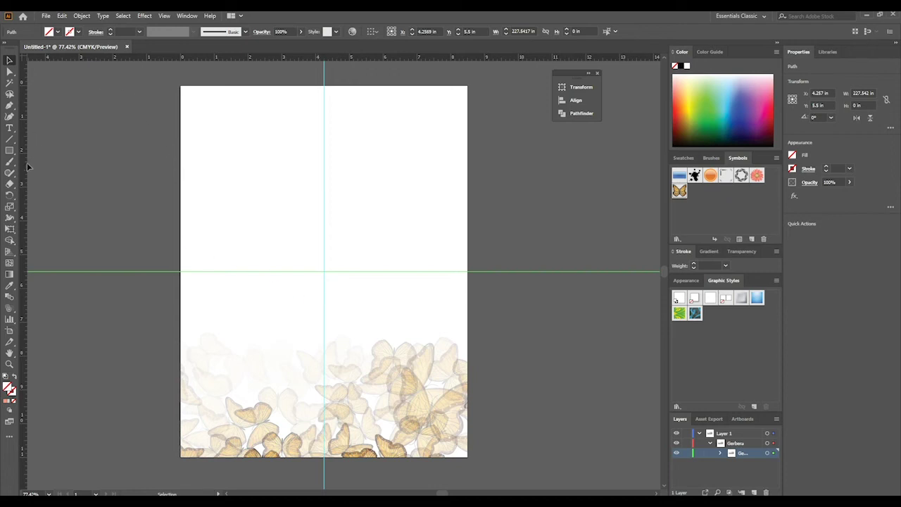
{"action": "left_click_drag", "start_coordinate": [22, 163], "coordinate": [189, 198]}
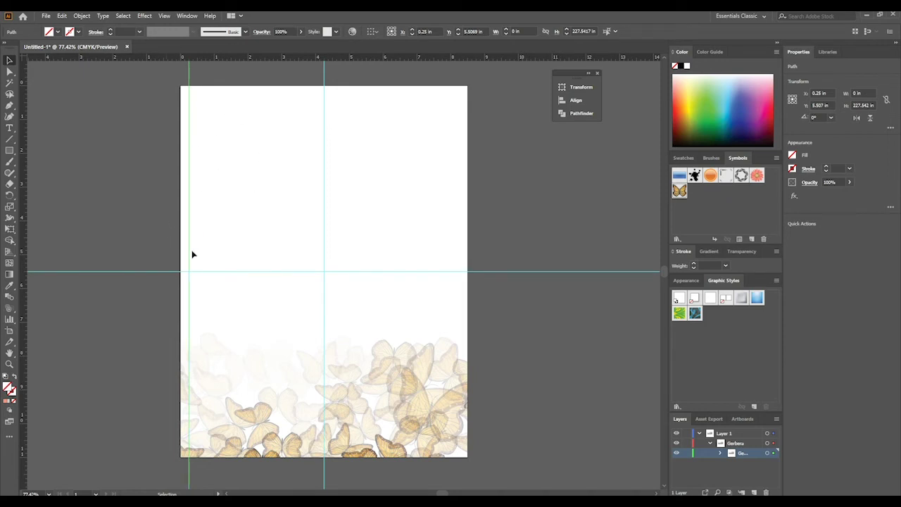
{"action": "left_click", "coordinate": [10, 127]}
{"action": "left_click_drag", "start_coordinate": [189, 139], "coordinate": [324, 184]}
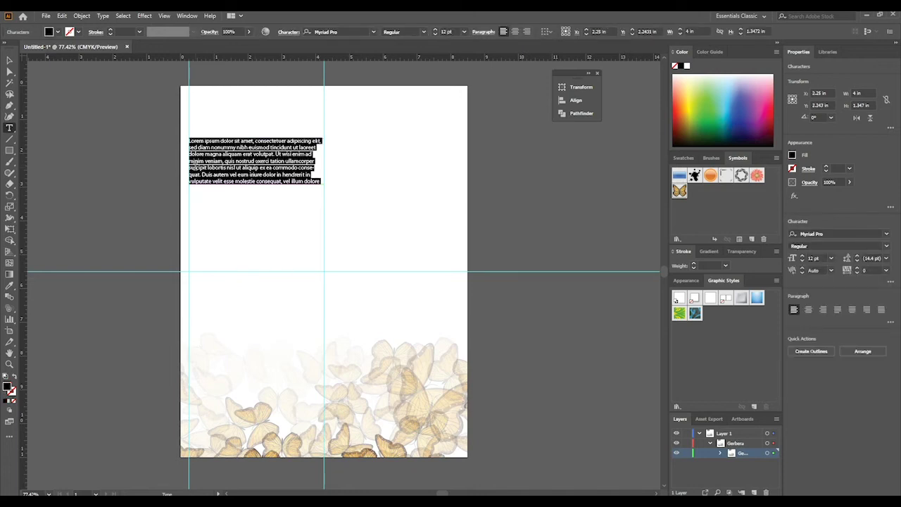
{"action": "left_click", "coordinate": [9, 60]}
{"action": "left_click", "coordinate": [138, 134]}
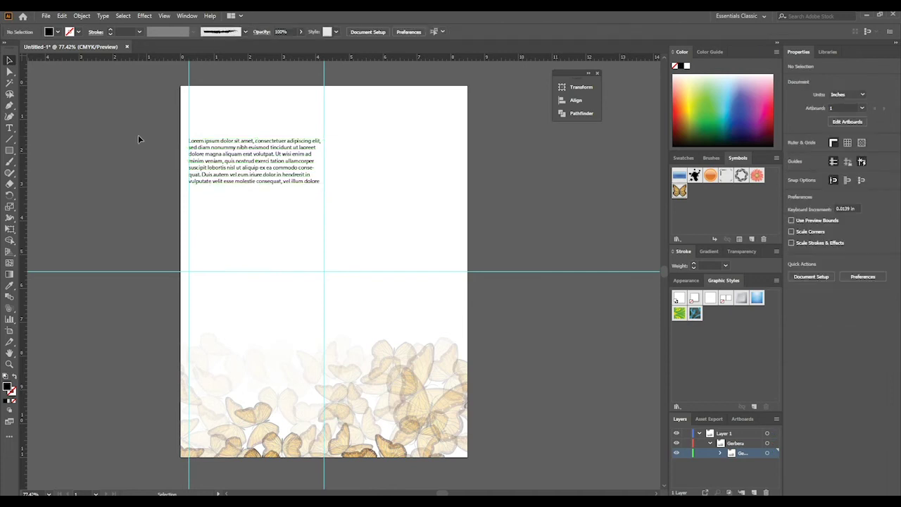
{"action": "left_click", "coordinate": [231, 162]}
{"action": "key", "text": "Delete"}
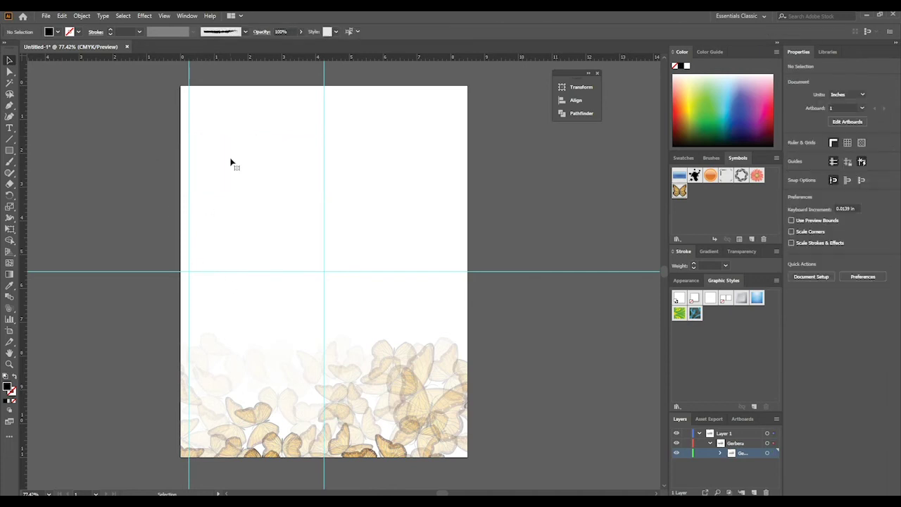
- Draw a black star near the top left of the page with the Star tool
{"action": "left_click", "coordinate": [10, 150]}
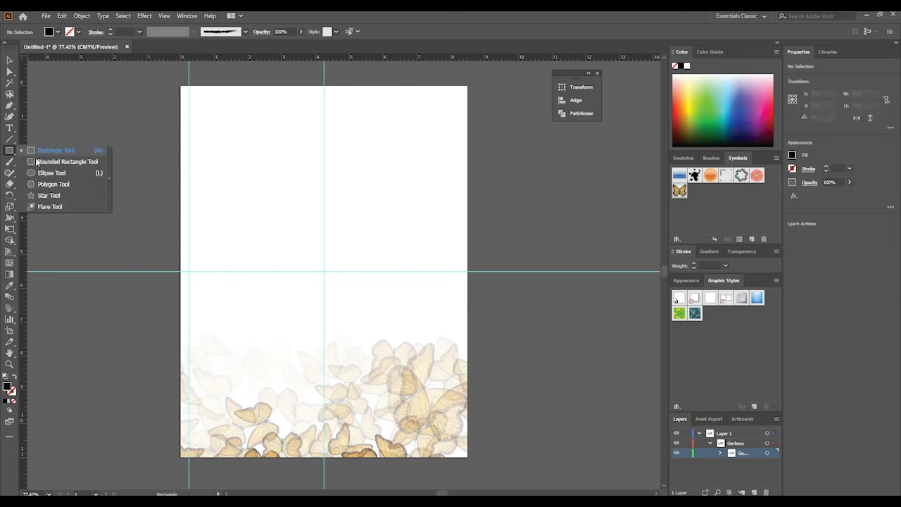
{"action": "left_click", "coordinate": [48, 195]}
{"action": "left_click_drag", "start_coordinate": [259, 169], "coordinate": [248, 185]}
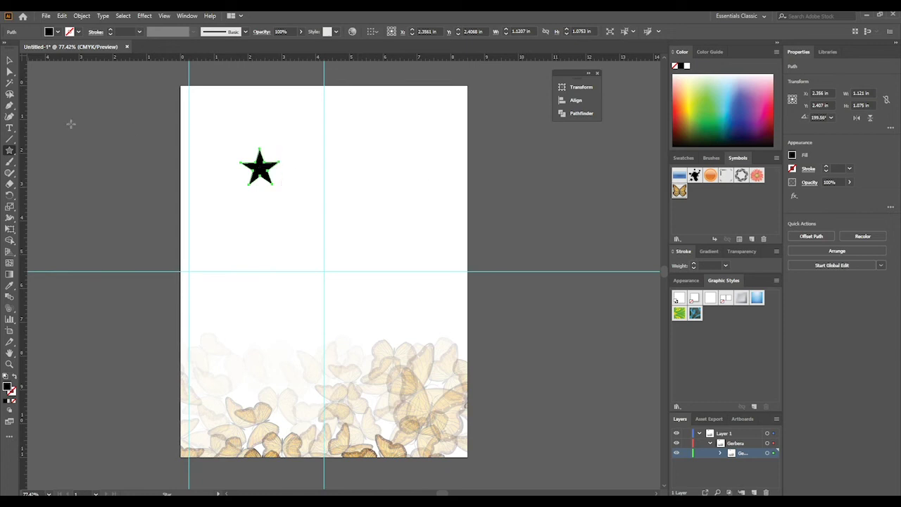
- Nudge the star down-left and Alt-drag smaller copies of it up and to the right
{"action": "left_click", "coordinate": [10, 61]}
{"action": "left_click_drag", "start_coordinate": [263, 175], "coordinate": [259, 198]}
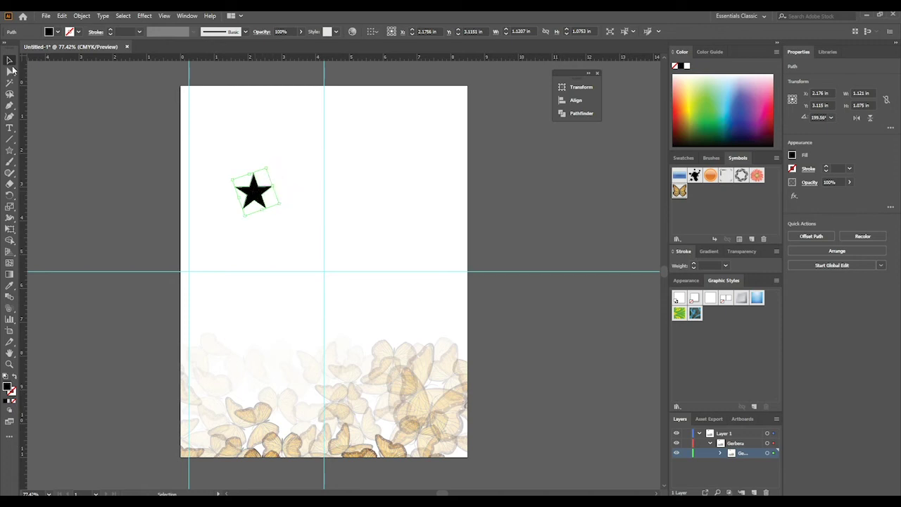
{"action": "left_click_drag", "start_coordinate": [253, 194], "coordinate": [287, 173]}
{"action": "left_click", "coordinate": [298, 213]}
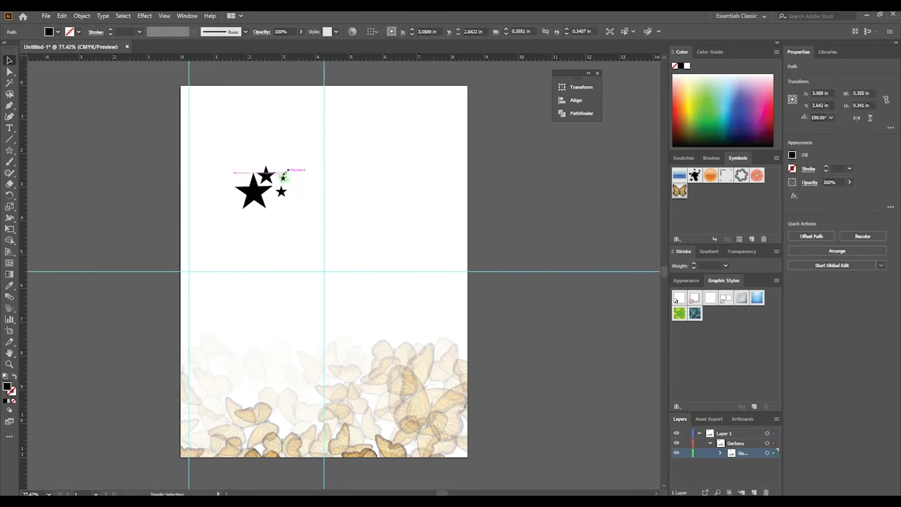
- Select the large star, fill it with CMYK Blue, and show its Color Guide shades and tints
{"action": "left_click", "coordinate": [303, 210]}
{"action": "scroll", "coordinate": [304, 211], "scroll_direction": "up", "scroll_amount": 2}
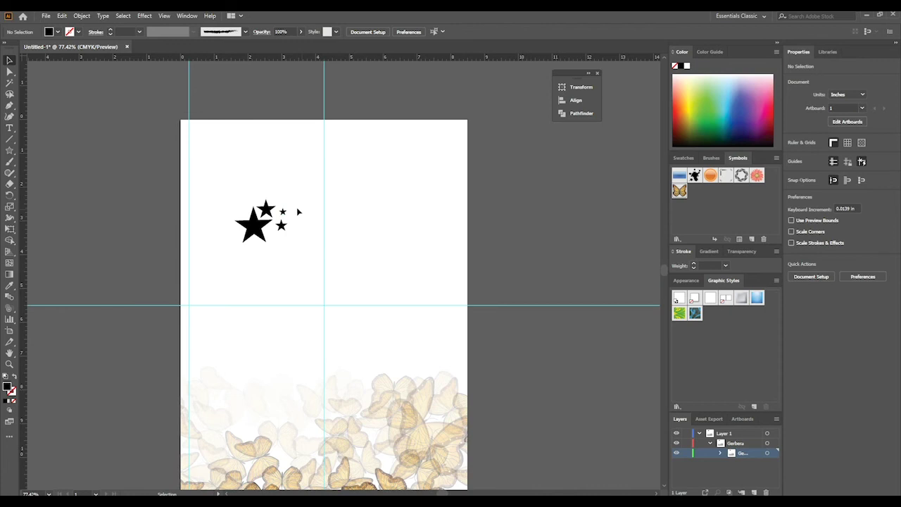
{"action": "left_click_drag", "start_coordinate": [296, 192], "coordinate": [230, 249]}
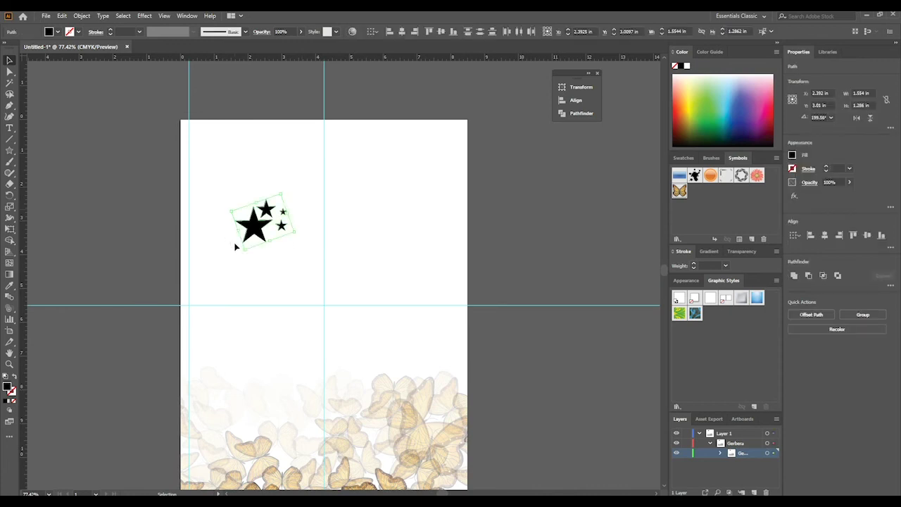
{"action": "scroll", "coordinate": [273, 262], "scroll_direction": "down", "scroll_amount": 2}
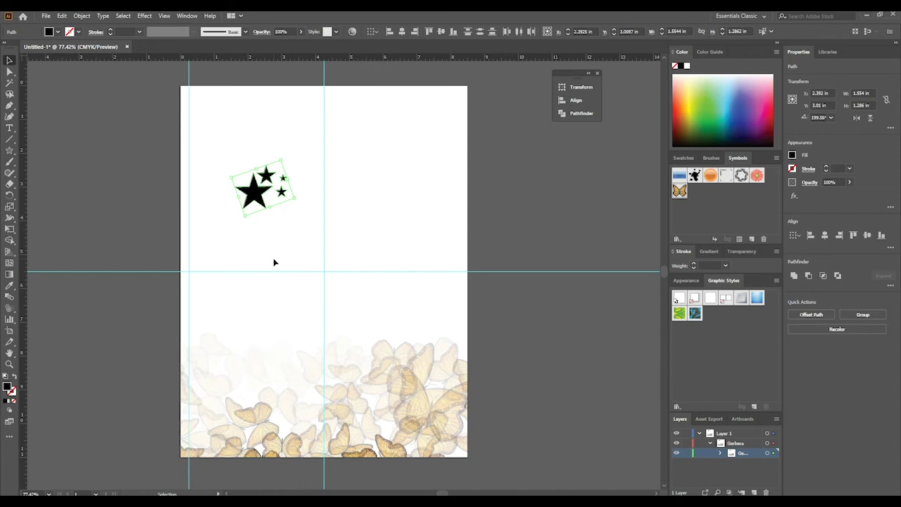
{"action": "left_click", "coordinate": [224, 208]}
{"action": "left_click_drag", "start_coordinate": [234, 143], "coordinate": [308, 218]}
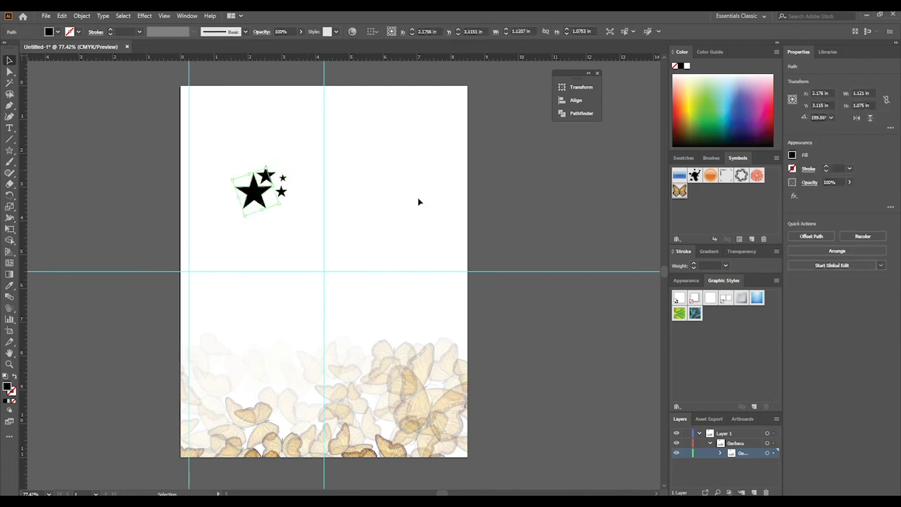
{"action": "left_click", "coordinate": [686, 159]}
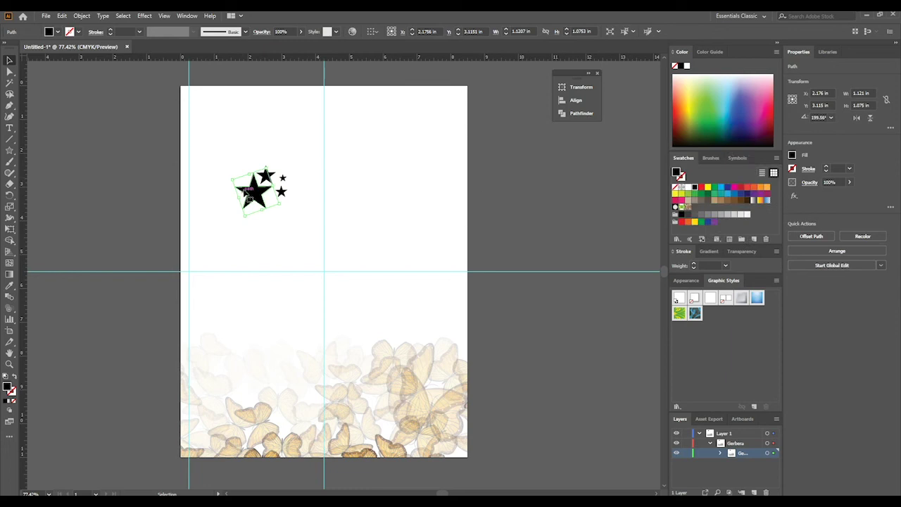
{"action": "left_click", "coordinate": [727, 188]}
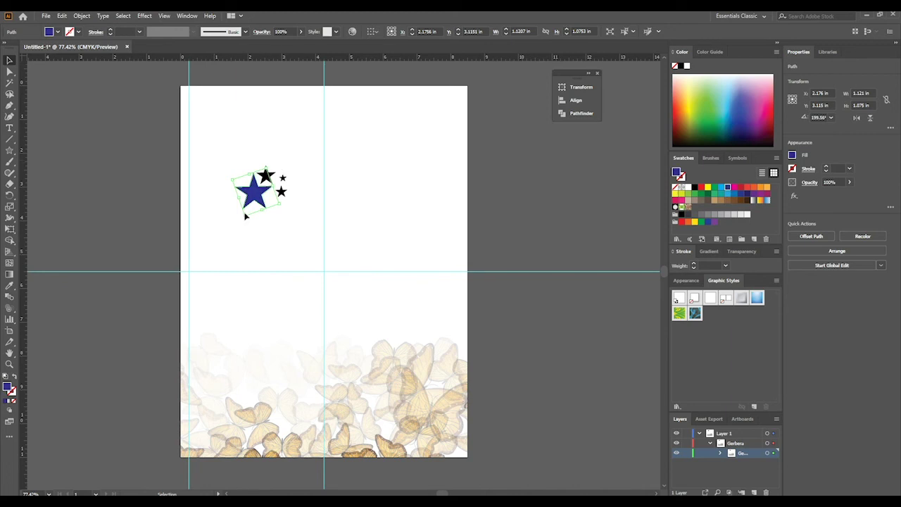
{"action": "left_click", "coordinate": [711, 52]}
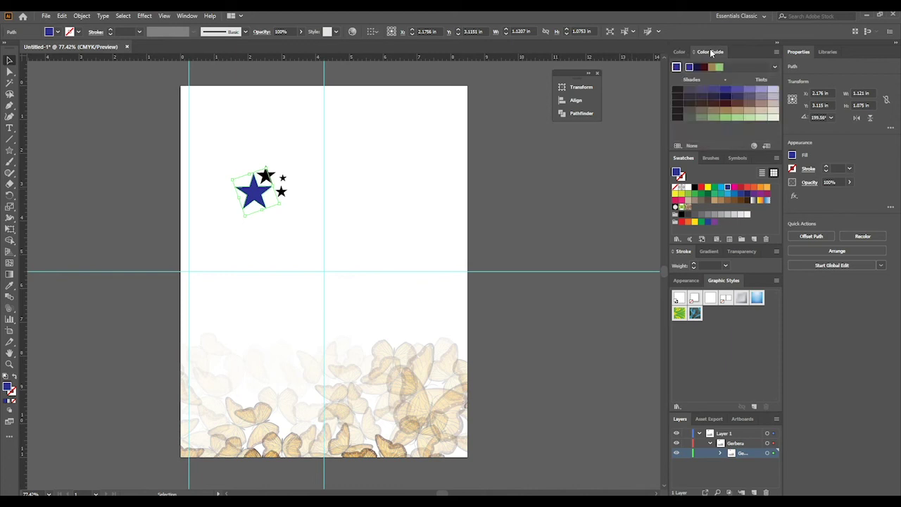
- Apply the Complementary 2 harmony rule and fill the big star magenta
{"action": "left_click", "coordinate": [774, 67]}
{"action": "scroll", "coordinate": [733, 164], "scroll_direction": "up", "scroll_amount": 1}
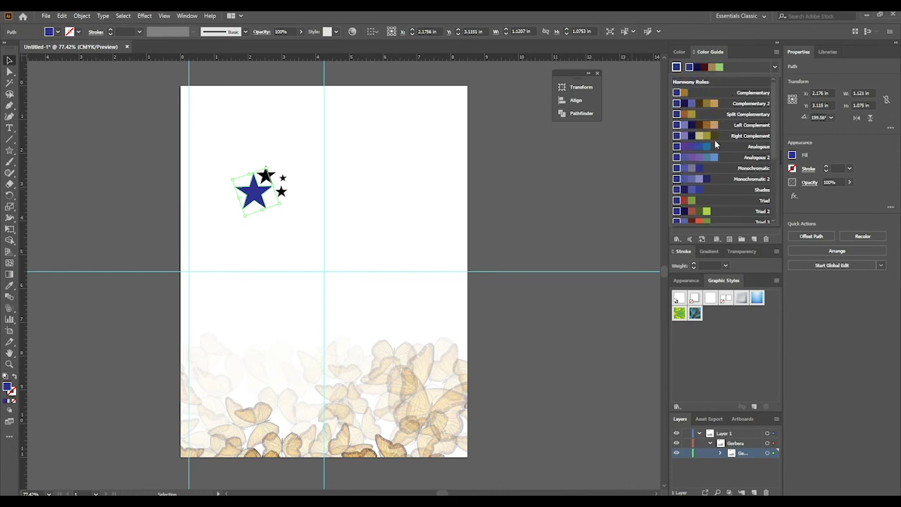
{"action": "left_click", "coordinate": [718, 104]}
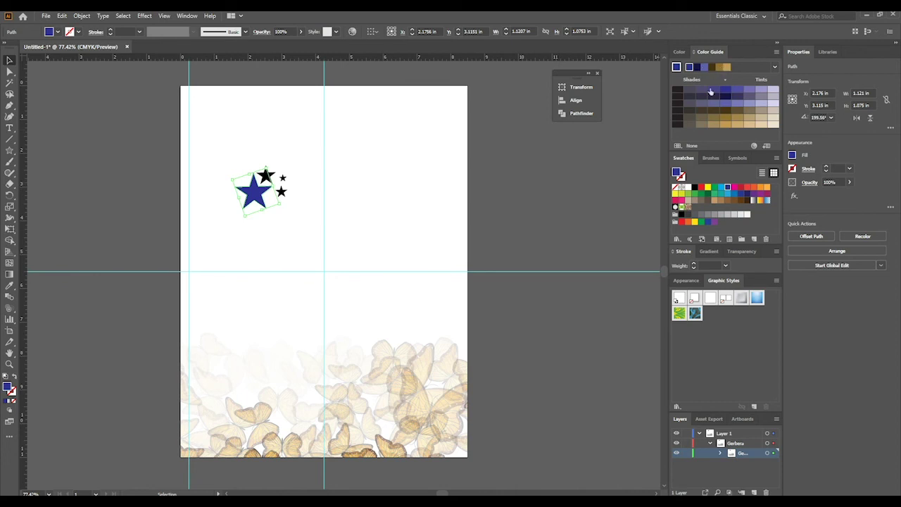
{"action": "left_click", "coordinate": [734, 187]}
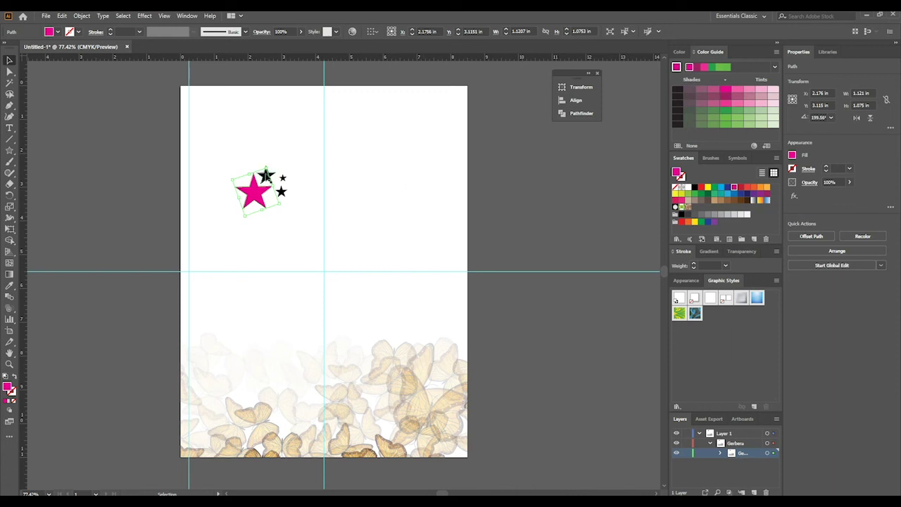
- Fill the medium star green and set green as the harmony base colour
{"action": "left_click", "coordinate": [266, 176]}
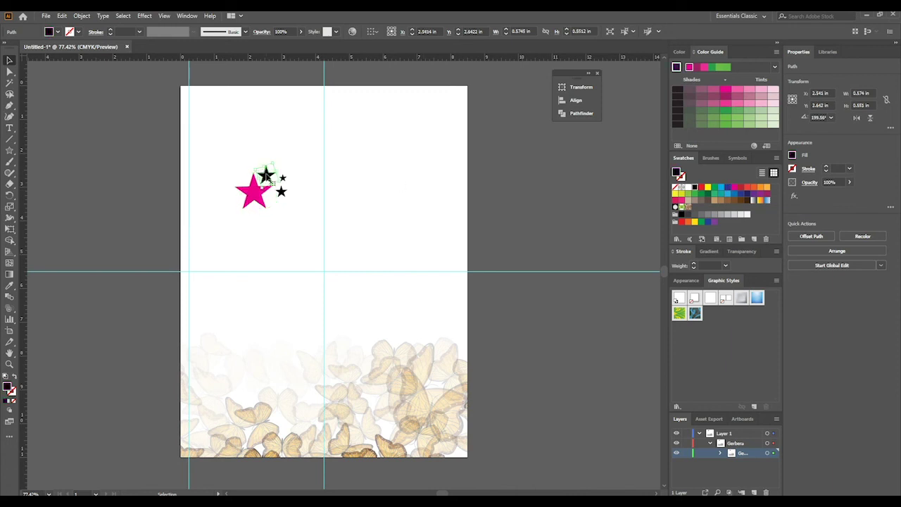
{"action": "left_click", "coordinate": [718, 68]}
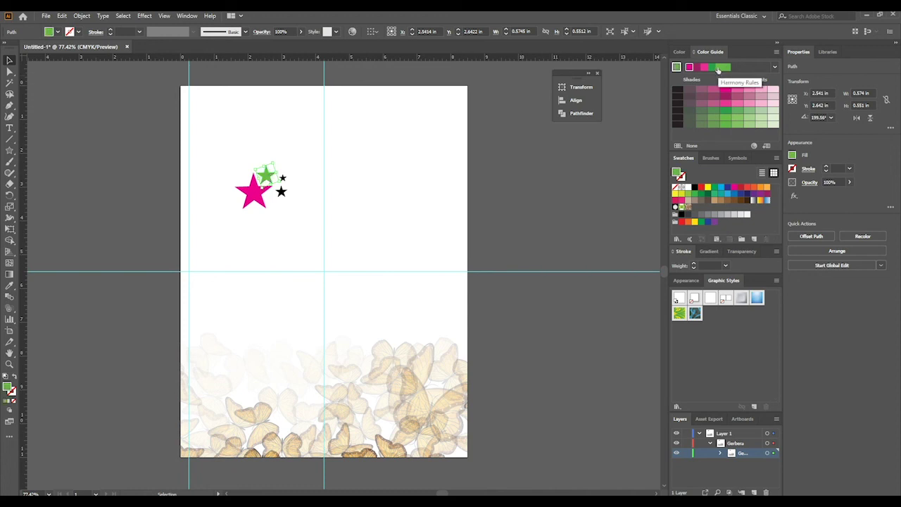
{"action": "left_click", "coordinate": [676, 67]}
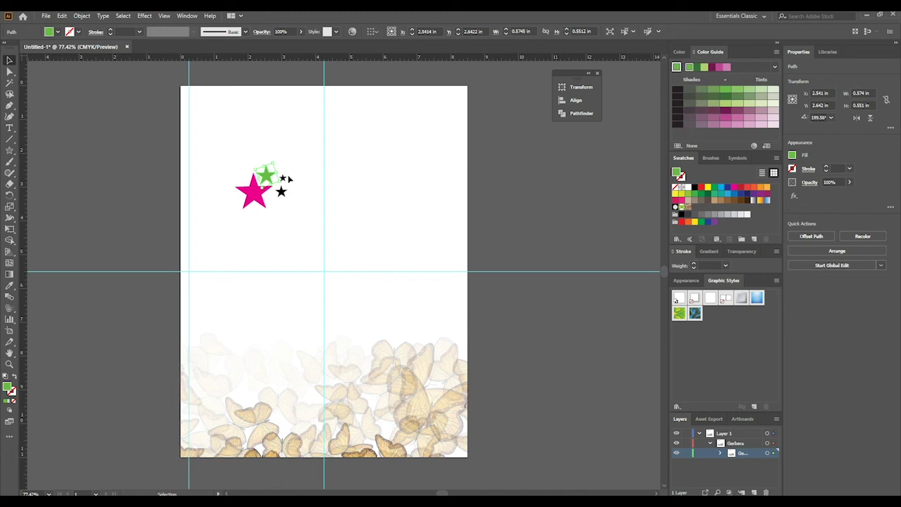
{"action": "left_click", "coordinate": [310, 173]}
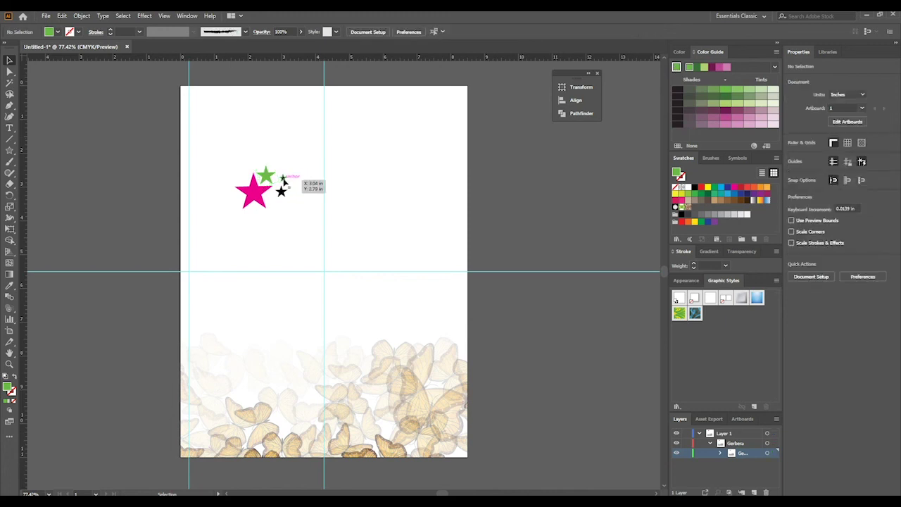
- Make the smallest star pink and slightly smaller, and the remaining black star muted green
{"action": "left_click", "coordinate": [283, 181]}
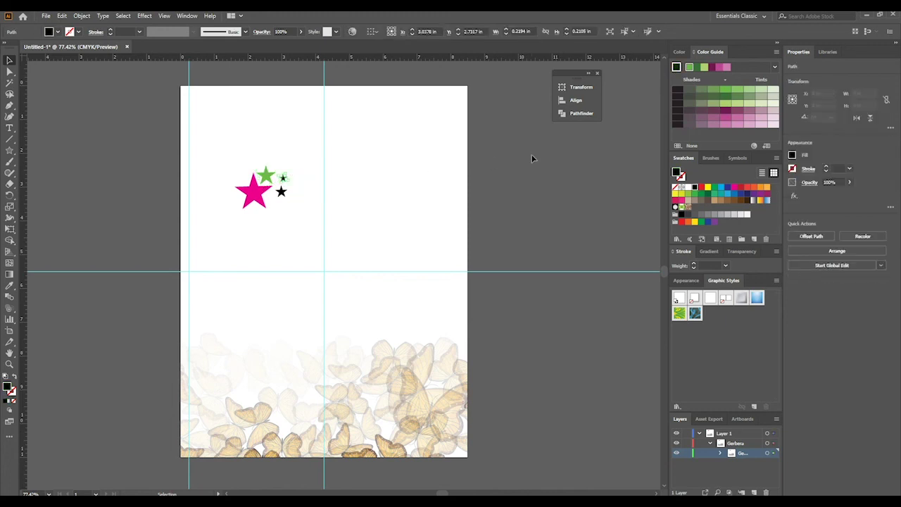
{"action": "left_click", "coordinate": [712, 68]}
{"action": "left_click_drag", "start_coordinate": [304, 187], "coordinate": [300, 182]}
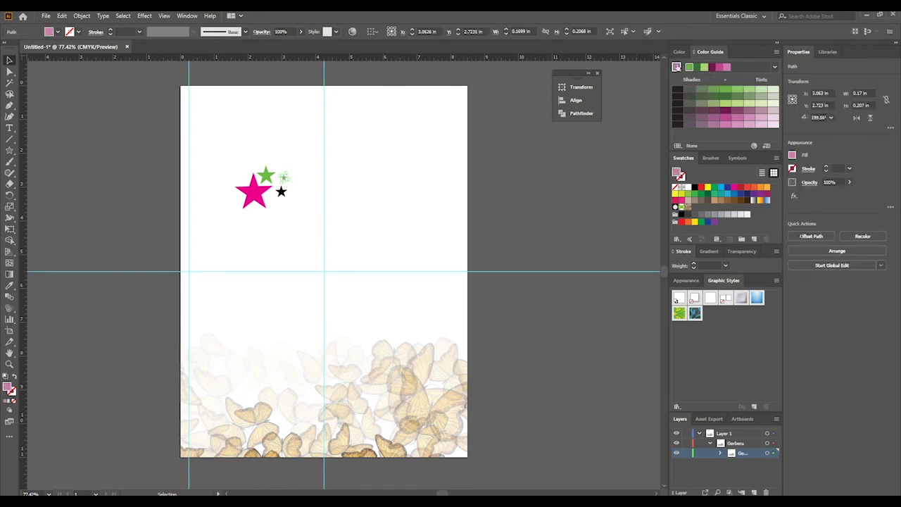
{"action": "left_click", "coordinate": [677, 68]}
{"action": "left_click", "coordinate": [281, 191]}
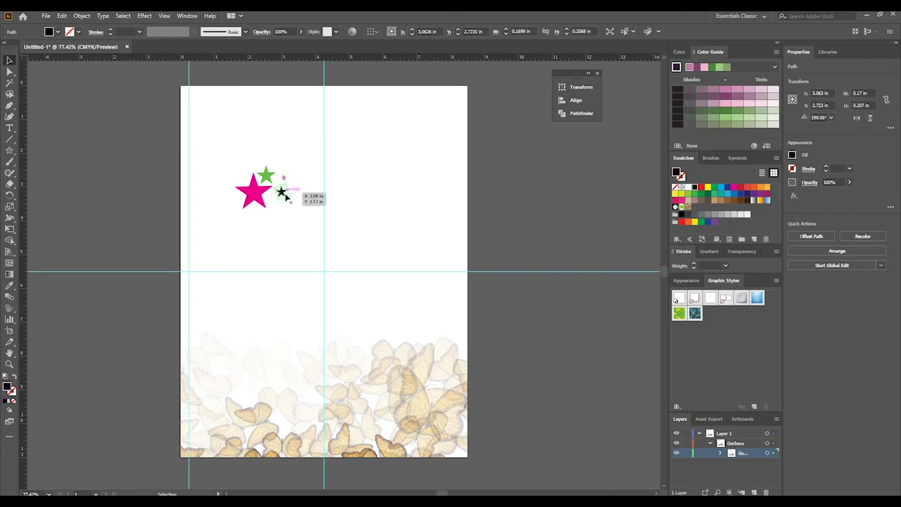
{"action": "left_click", "coordinate": [728, 67]}
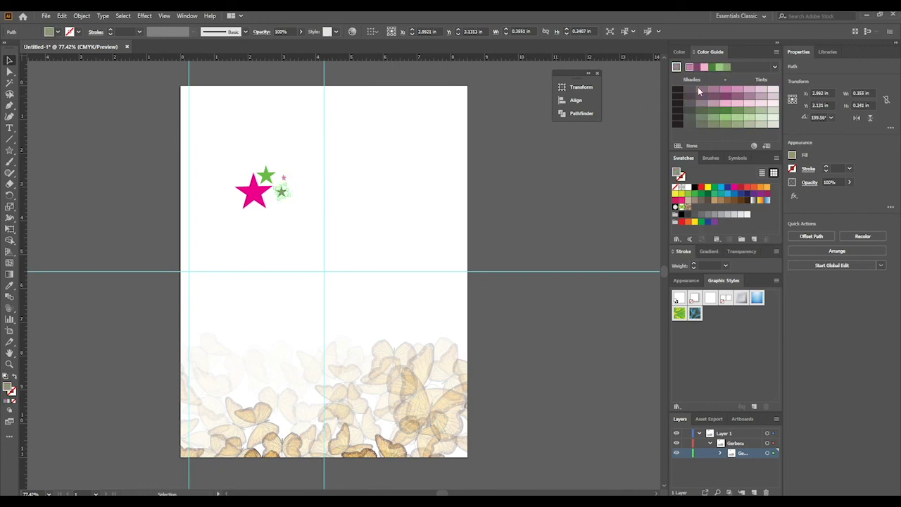
{"action": "left_click", "coordinate": [311, 208]}
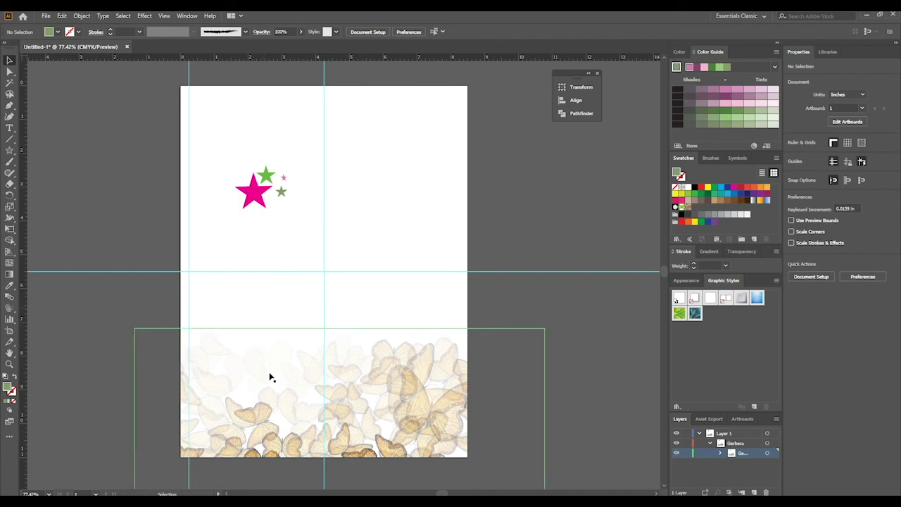
- Marquee-select all four coloured stars together
{"action": "left_click_drag", "start_coordinate": [230, 152], "coordinate": [318, 232]}
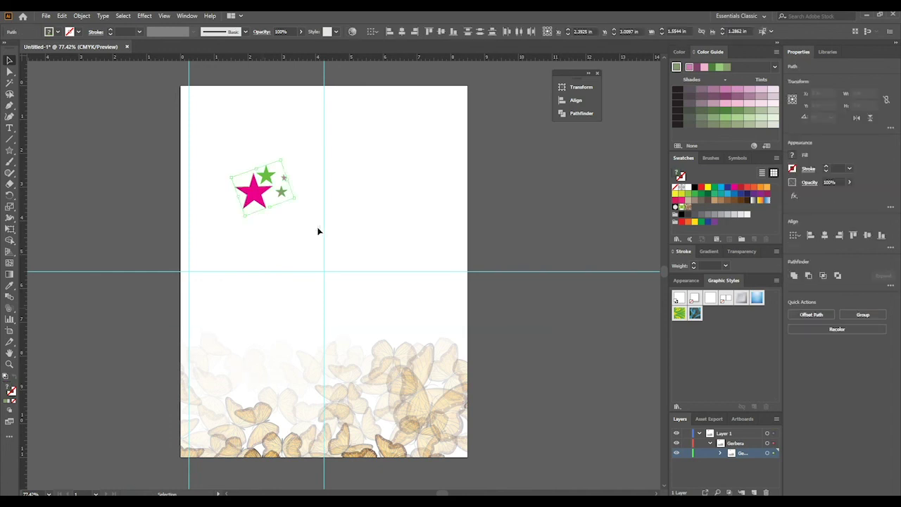
{"action": "left_click", "coordinate": [273, 229]}
{"action": "left_click_drag", "start_coordinate": [196, 238], "coordinate": [229, 227]}
{"action": "left_click", "coordinate": [281, 226]}
{"action": "left_click_drag", "start_coordinate": [227, 155], "coordinate": [307, 220]}
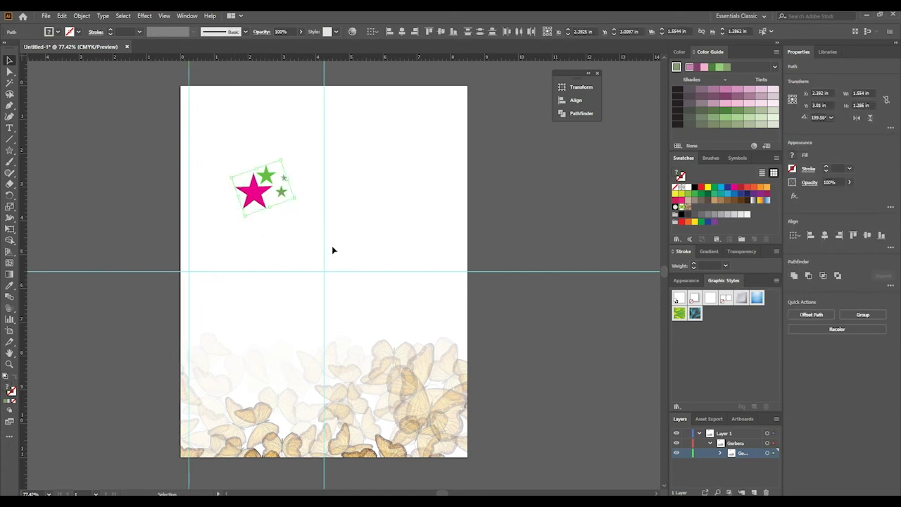
- Create a new static Graphic symbol named 'Starts' from the selected stars
{"action": "left_click", "coordinate": [733, 155]}
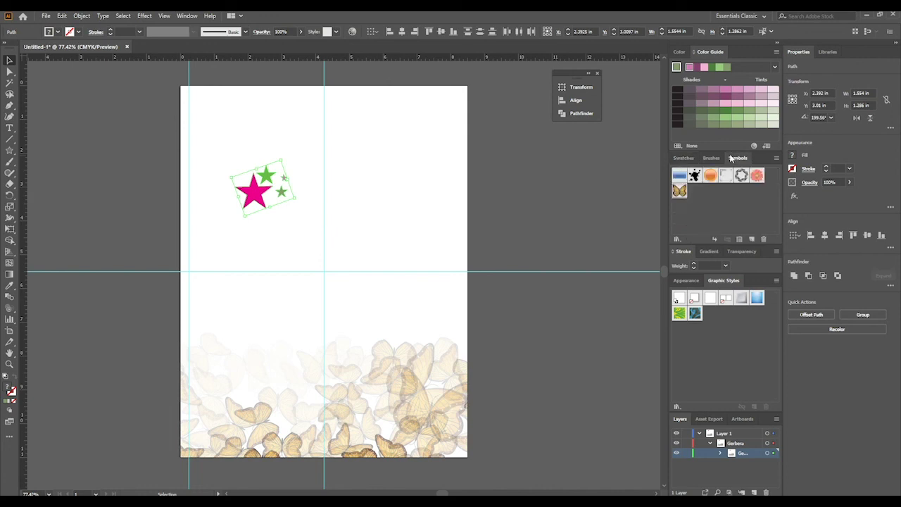
{"action": "left_click", "coordinate": [775, 159]}
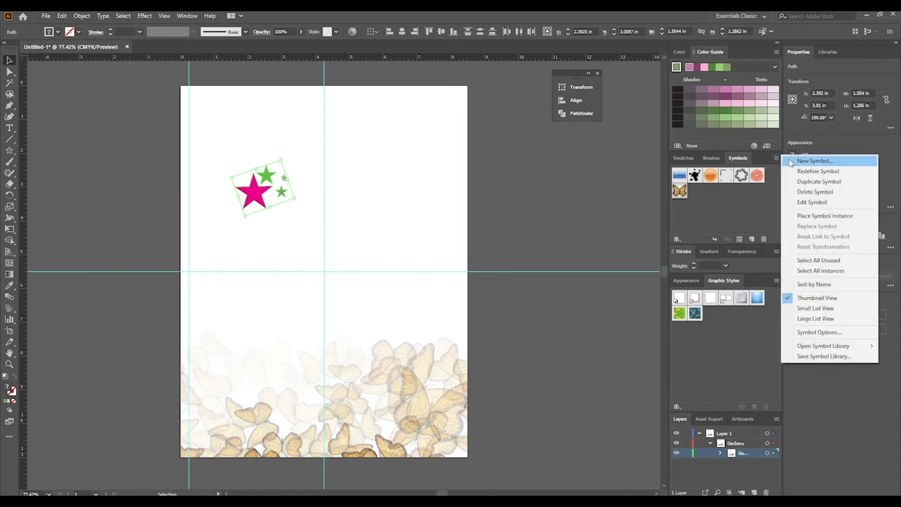
{"action": "left_click", "coordinate": [790, 162]}
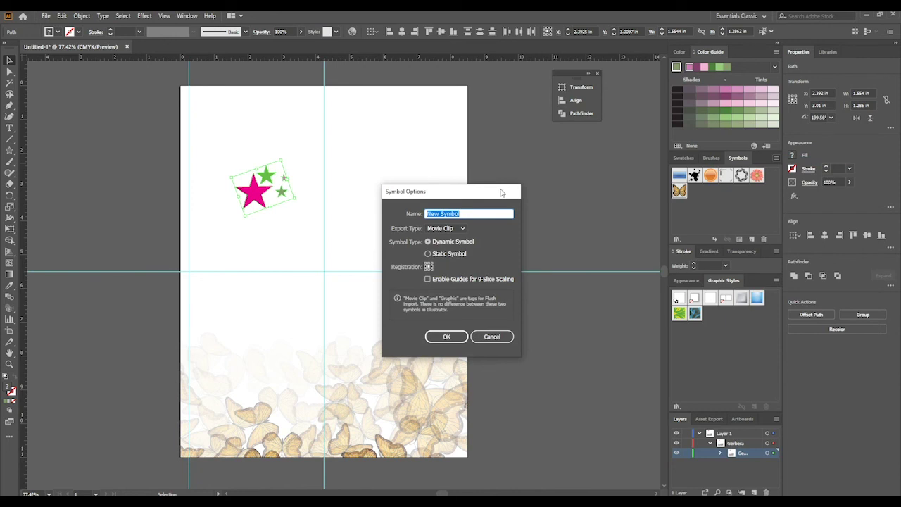
{"action": "type", "text": "Starts"}
{"action": "left_click", "coordinate": [464, 228]}
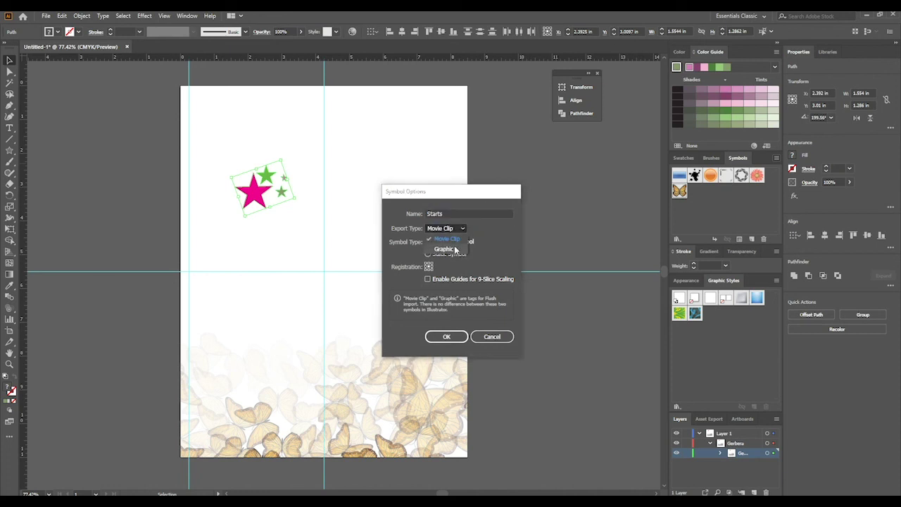
{"action": "left_click", "coordinate": [455, 250]}
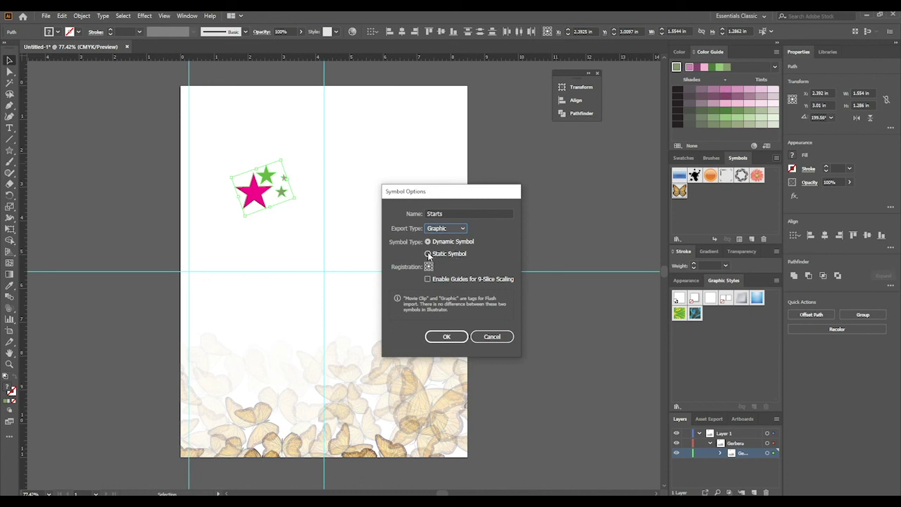
{"action": "left_click", "coordinate": [428, 254]}
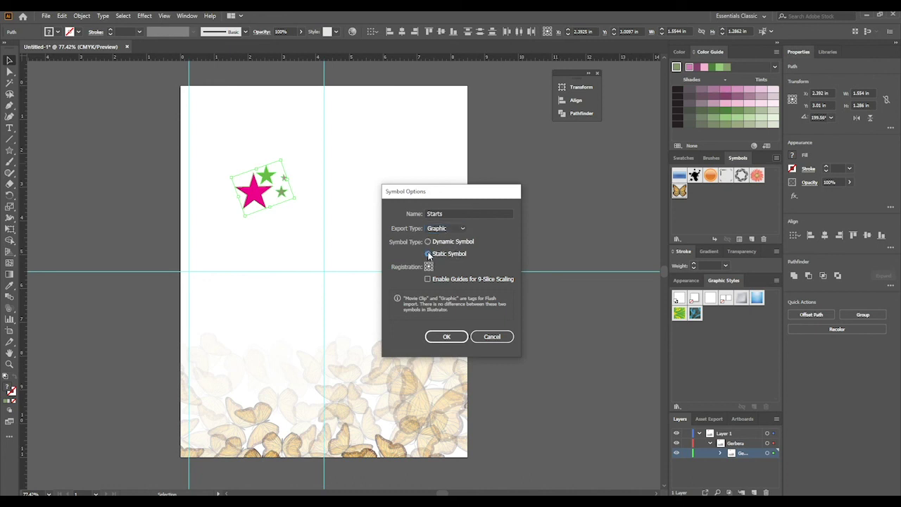
{"action": "left_click", "coordinate": [449, 337]}
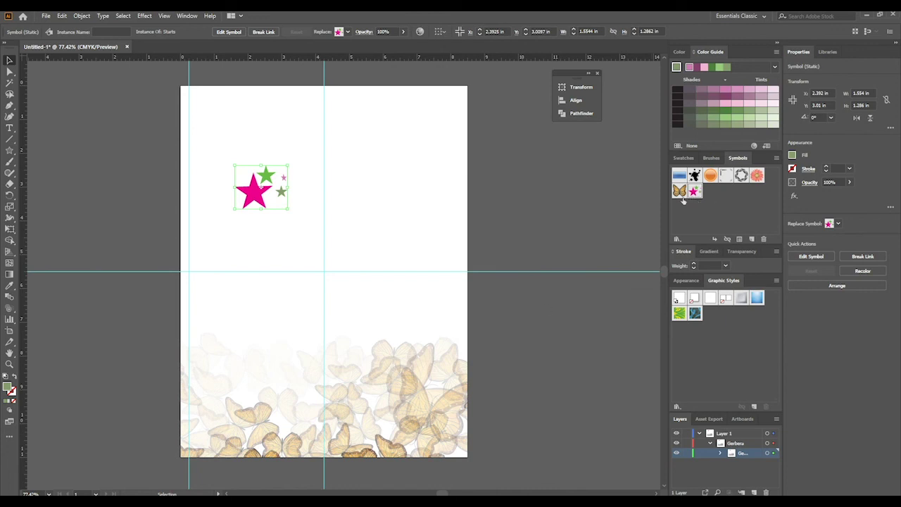
- Delete the star instance and spray Starts symbols across the top of the page with Symbol Sprayer
{"action": "key", "text": "Delete"}
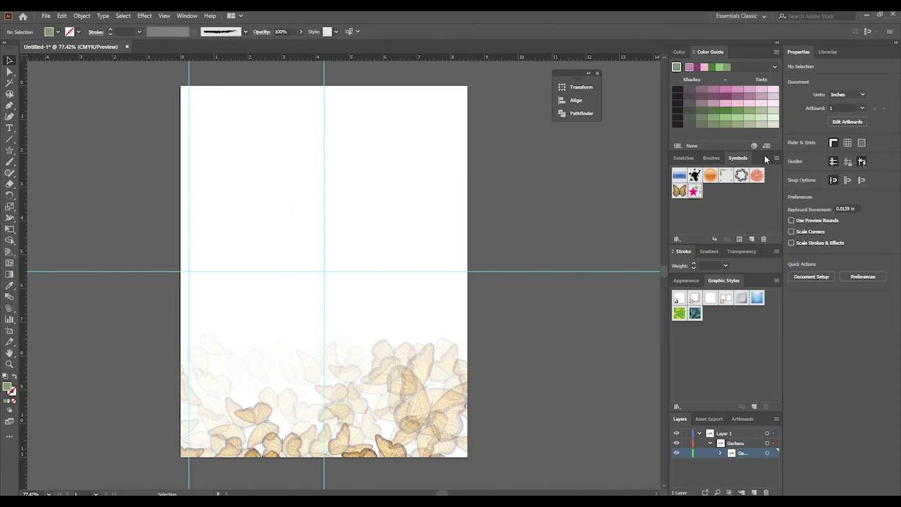
{"action": "left_click", "coordinate": [8, 242]}
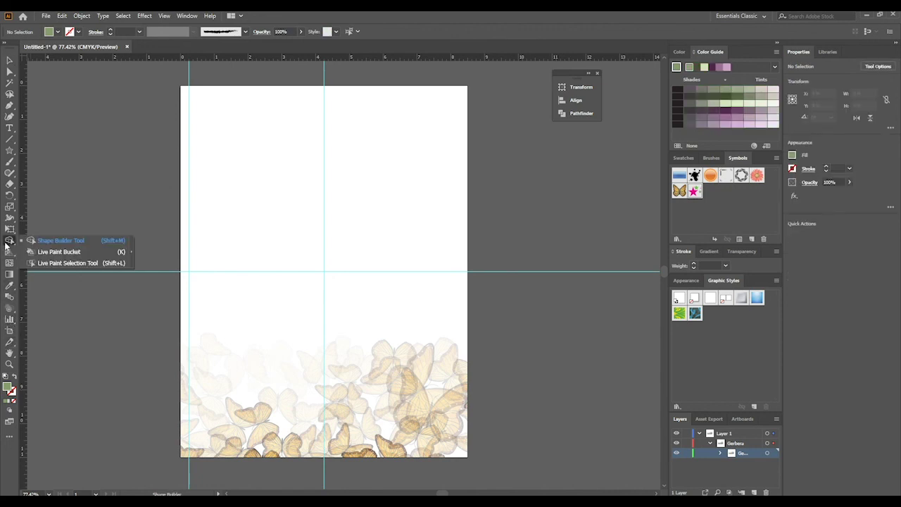
{"action": "left_click_drag", "start_coordinate": [9, 307], "coordinate": [56, 307]}
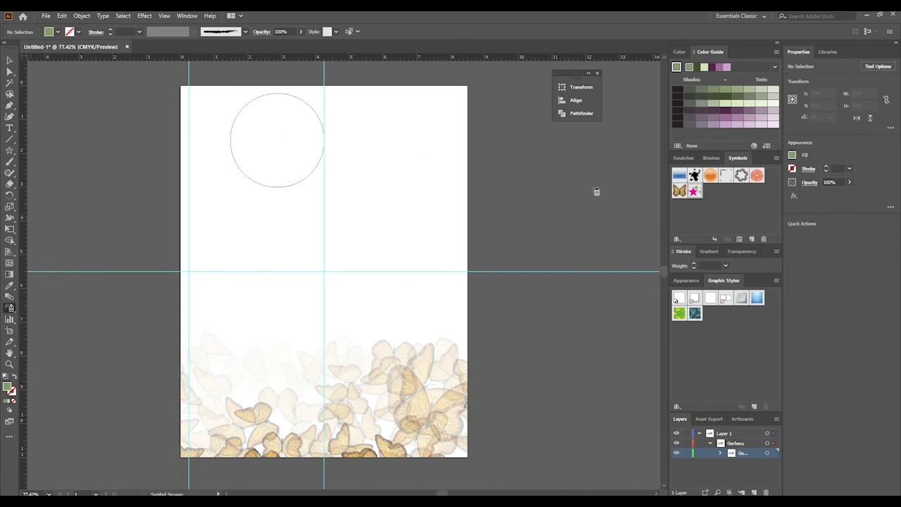
{"action": "mouse_move", "coordinate": [251, 137]}
{"action": "left_mouse_down"}
{"action": "mouse_move", "coordinate": [307, 129]}
{"action": "mouse_move", "coordinate": [279, 115]}
{"action": "mouse_move", "coordinate": [422, 116]}
{"action": "mouse_move", "coordinate": [412, 142]}
{"action": "mouse_move", "coordinate": [316, 135]}
{"action": "mouse_move", "coordinate": [377, 125]}
{"action": "mouse_move", "coordinate": [252, 117]}
{"action": "mouse_move", "coordinate": [252, 133]}
{"action": "mouse_move", "coordinate": [271, 138]}
{"action": "mouse_move", "coordinate": [425, 131]}
{"action": "mouse_move", "coordinate": [347, 136]}
{"action": "mouse_move", "coordinate": [436, 141]}
{"action": "mouse_move", "coordinate": [402, 150]}
{"action": "mouse_move", "coordinate": [330, 246]}
{"action": "left_mouse_up"}
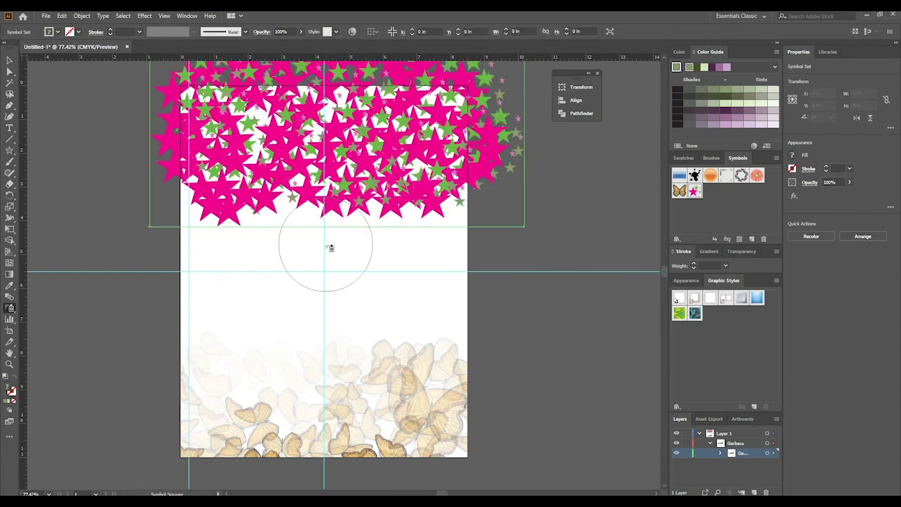
- Select the whole sprayed star set and delete it
{"action": "scroll", "coordinate": [110, 211], "scroll_direction": "up", "scroll_amount": 1}
{"action": "scroll", "coordinate": [111, 211], "scroll_direction": "up", "scroll_amount": 2}
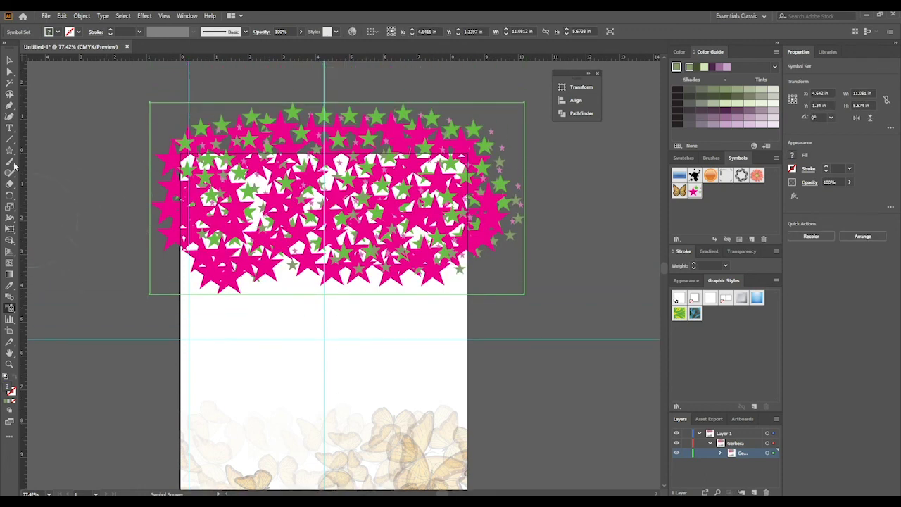
{"action": "left_click", "coordinate": [9, 60]}
{"action": "left_click", "coordinate": [113, 179]}
{"action": "scroll", "coordinate": [114, 182], "scroll_direction": "down", "scroll_amount": 2}
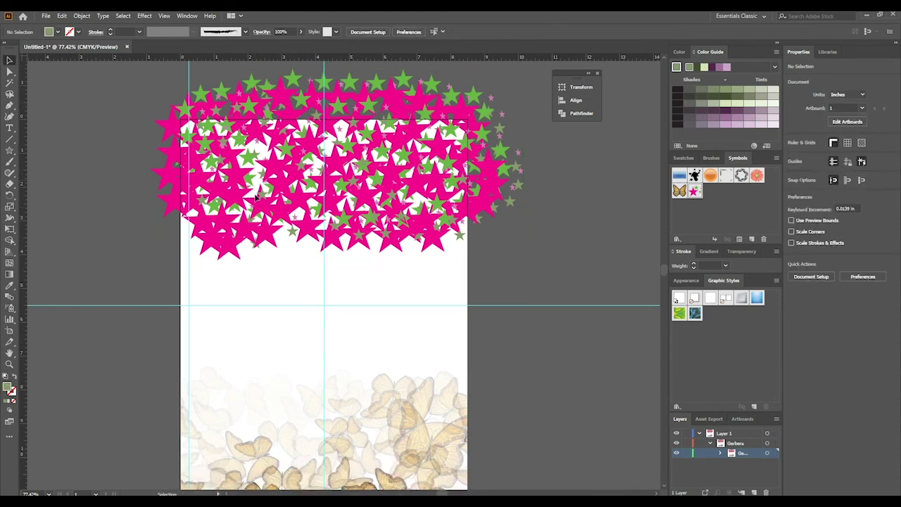
{"action": "left_click_drag", "start_coordinate": [159, 92], "coordinate": [513, 215]}
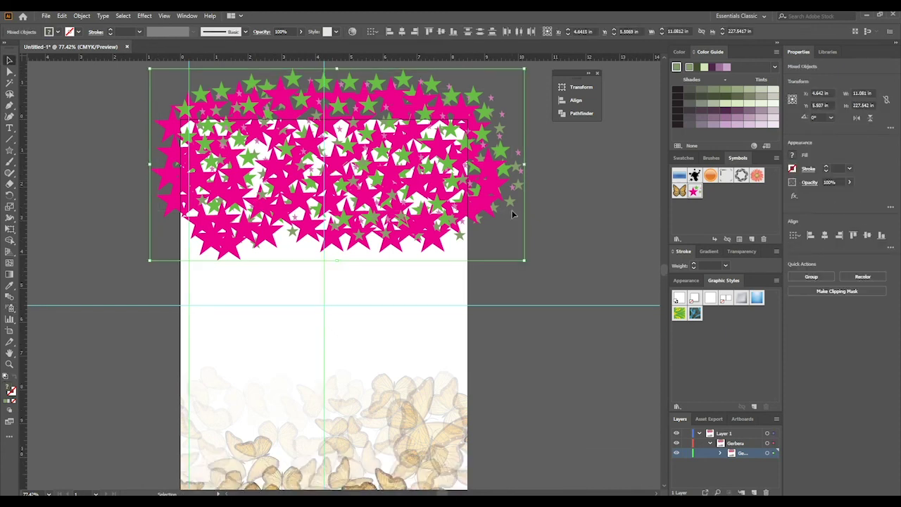
{"action": "key", "text": "Delete"}
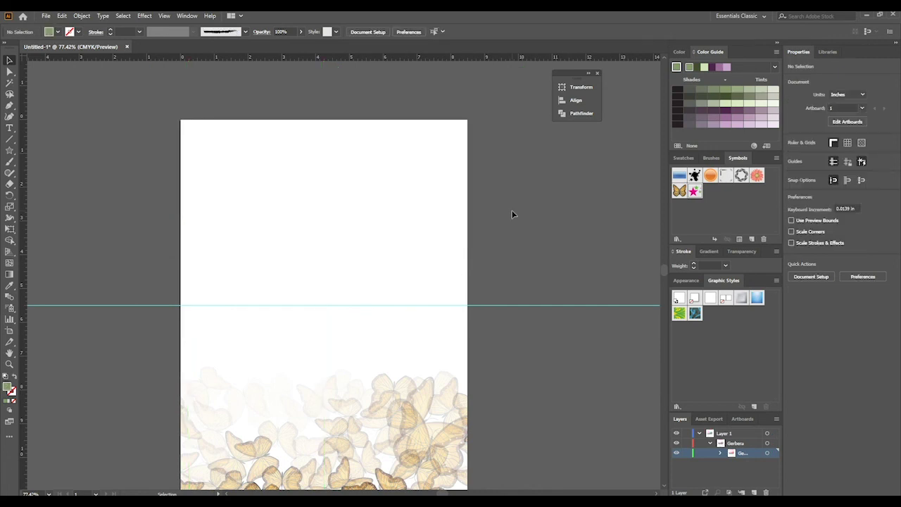